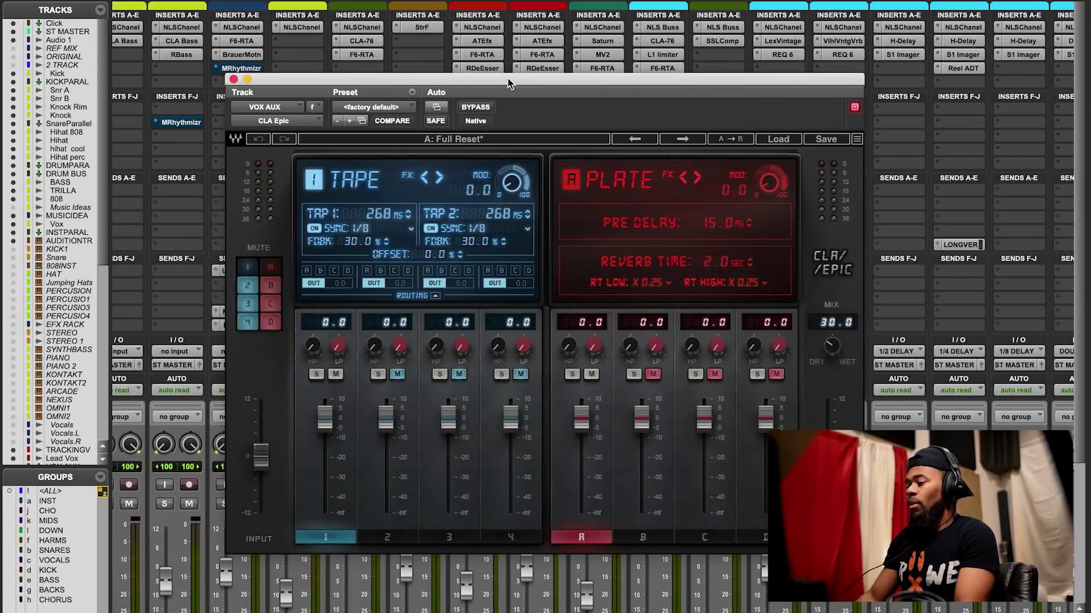
Paste the copied settings into the CLA Epic insert on VOX AUX and reposition its window.
{"action": "left_click_drag", "start_coordinate": [508, 82], "coordinate": [511, 76]}
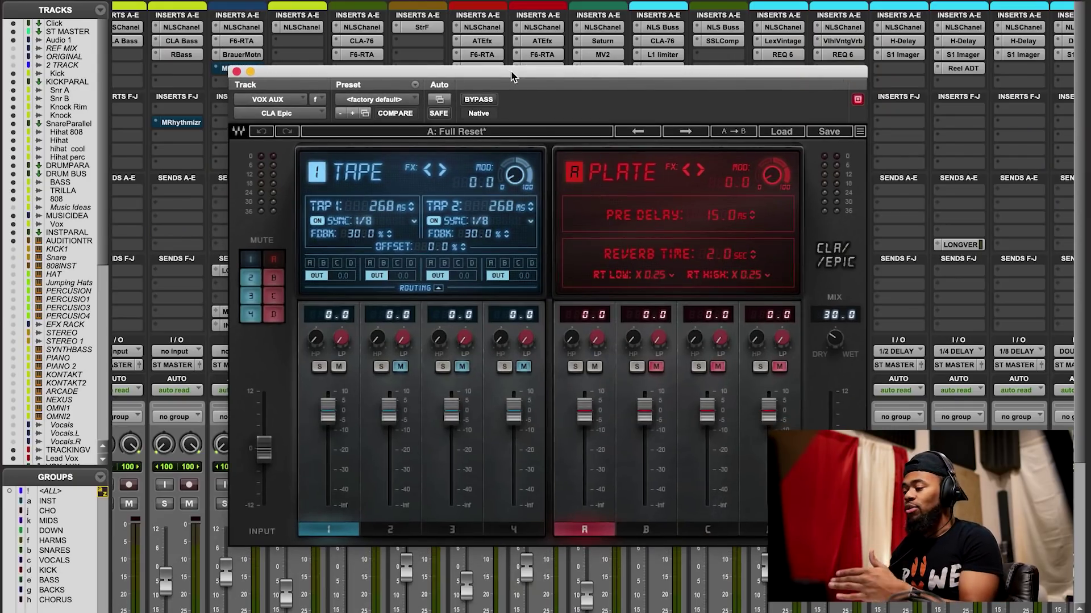
{"action": "left_click", "coordinate": [414, 84]}
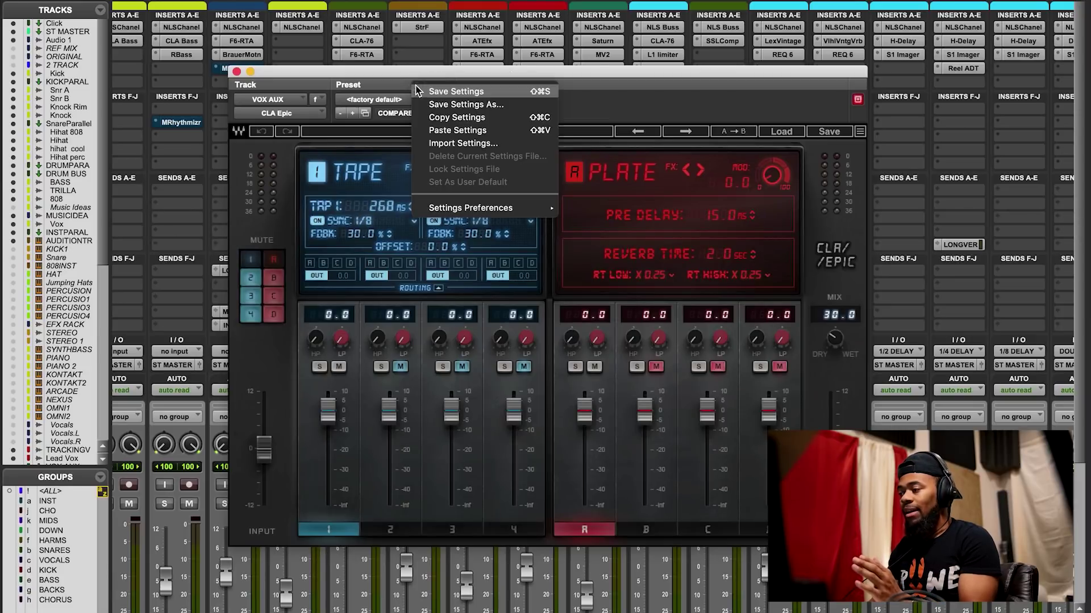
{"action": "left_click", "coordinate": [442, 132]}
{"action": "left_click_drag", "start_coordinate": [451, 76], "coordinate": [421, 129]}
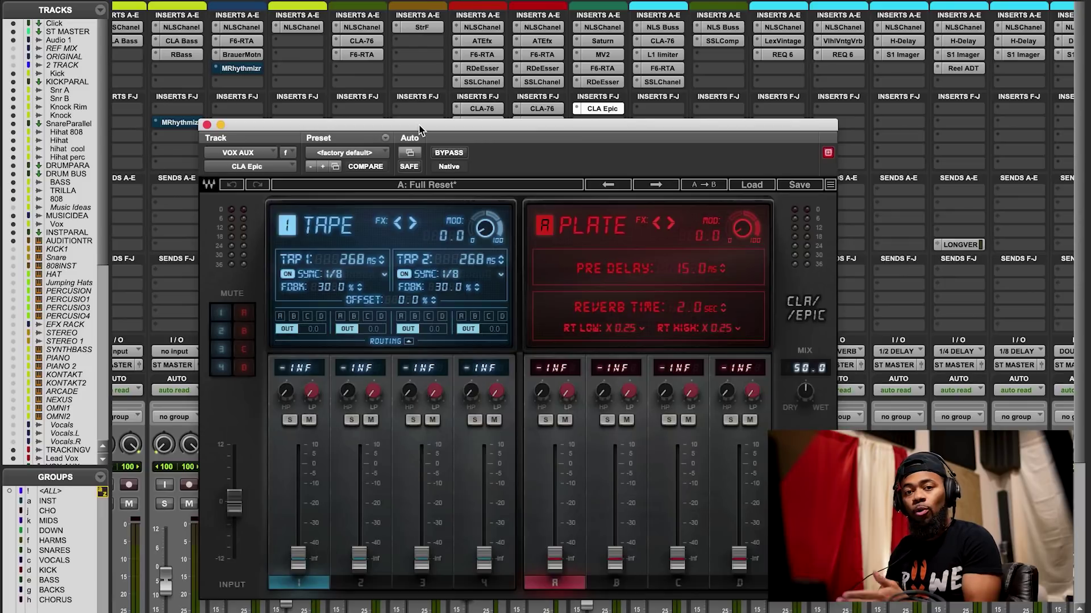
{"action": "left_click_drag", "start_coordinate": [420, 127], "coordinate": [420, 122]}
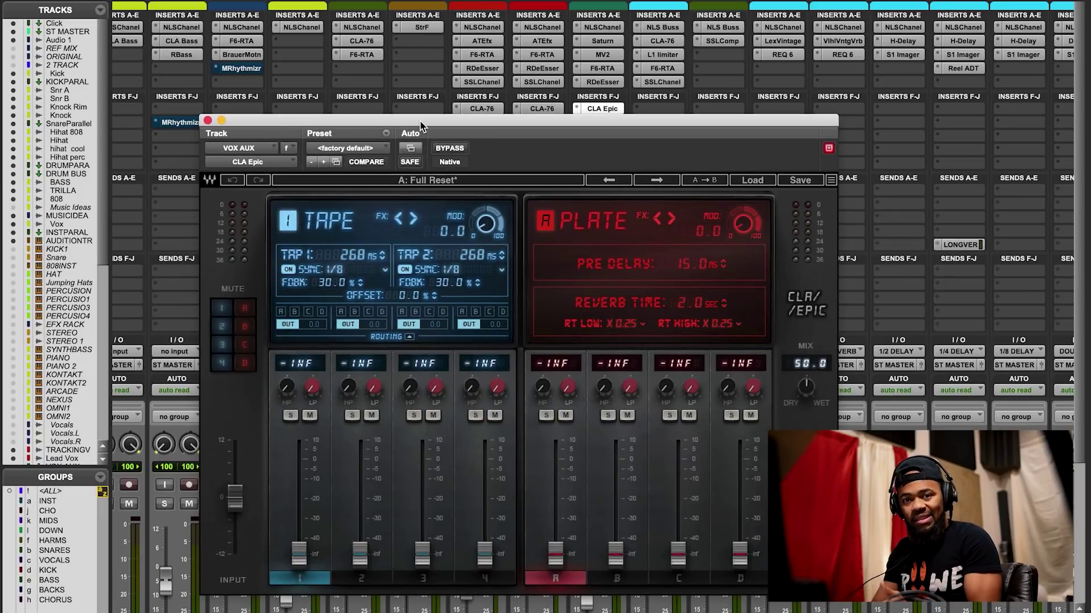
{"action": "left_click_drag", "start_coordinate": [374, 139], "coordinate": [889, 5]}
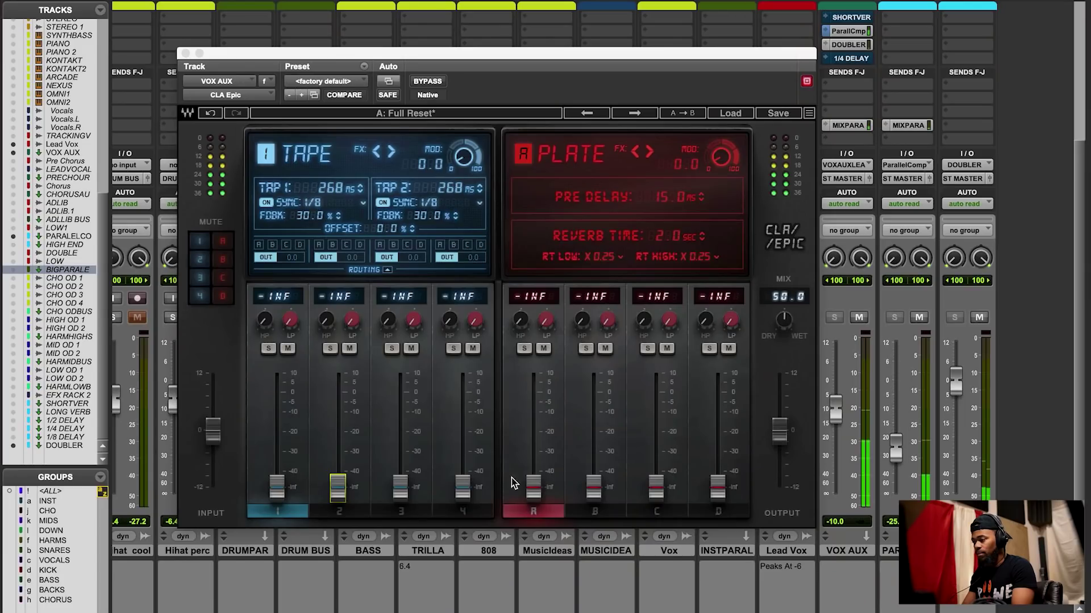
Raise the Plate reverb to about -9.1 dB, with its high-pass at about 232.8 Hz and low-pass at about 6.9 kHz.
{"action": "left_click_drag", "start_coordinate": [533, 486], "coordinate": [556, 419]}
{"action": "left_click", "coordinate": [541, 312]}
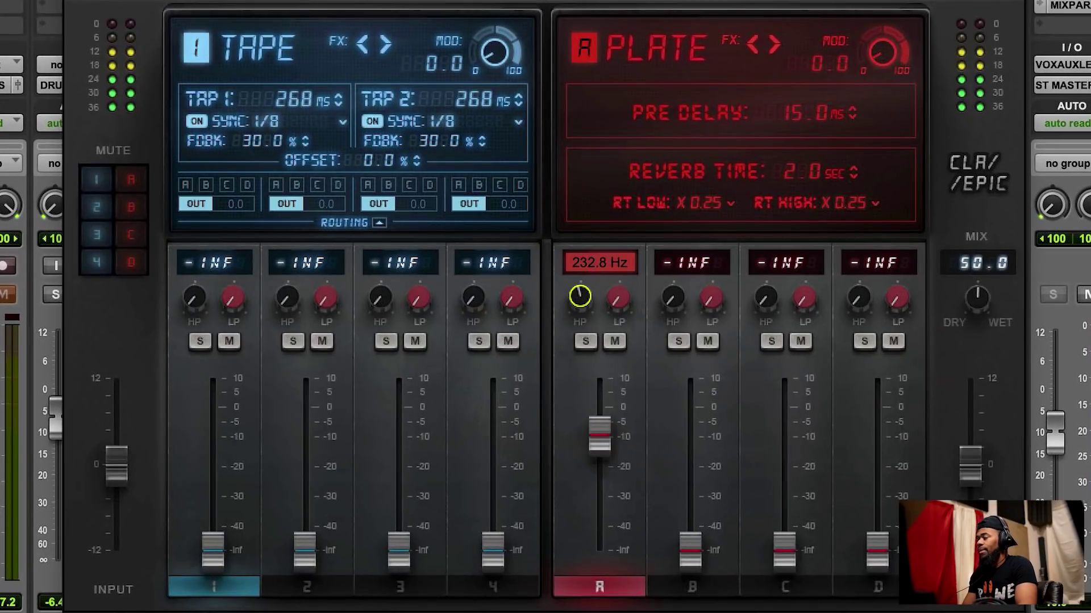
{"action": "left_click", "coordinate": [619, 296]}
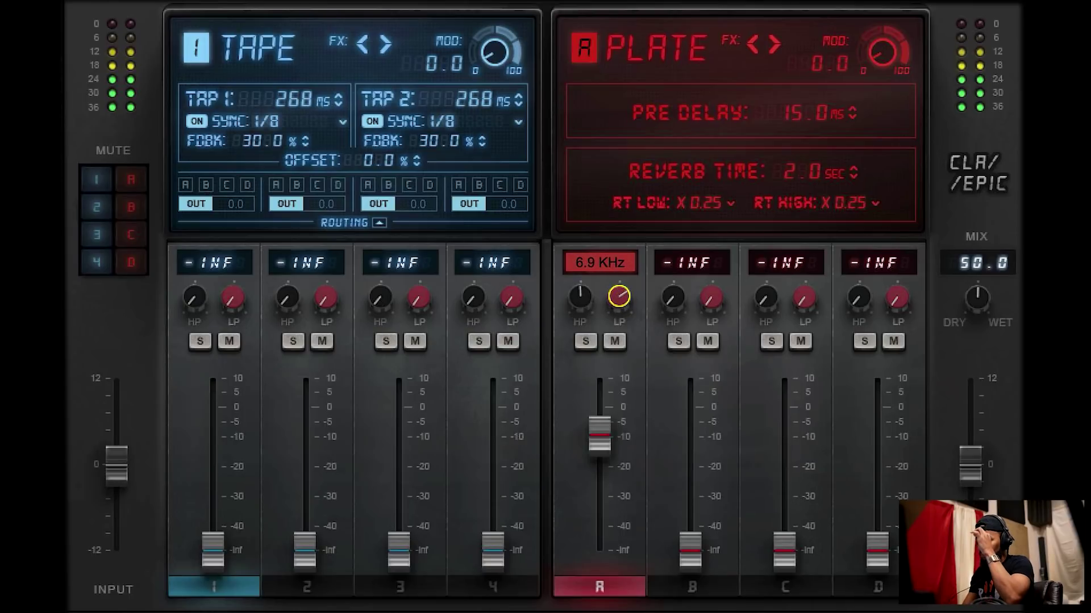
Raise the Room reverb to about -13.6 dB and engage its high-pass and low-pass filters.
{"action": "left_click", "coordinate": [675, 591]}
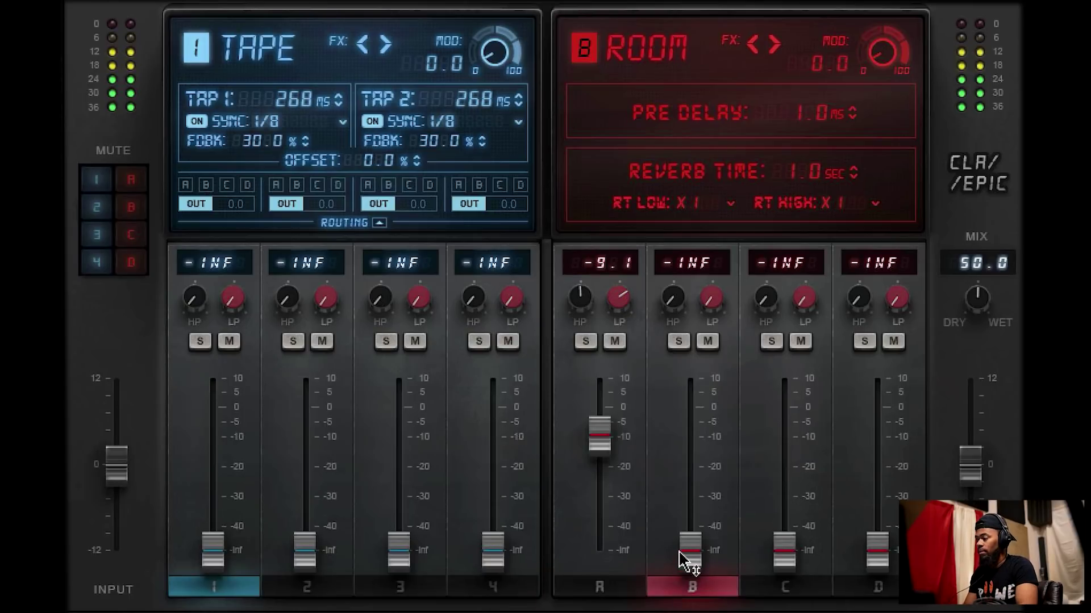
{"action": "left_click_drag", "start_coordinate": [683, 548], "coordinate": [684, 442]}
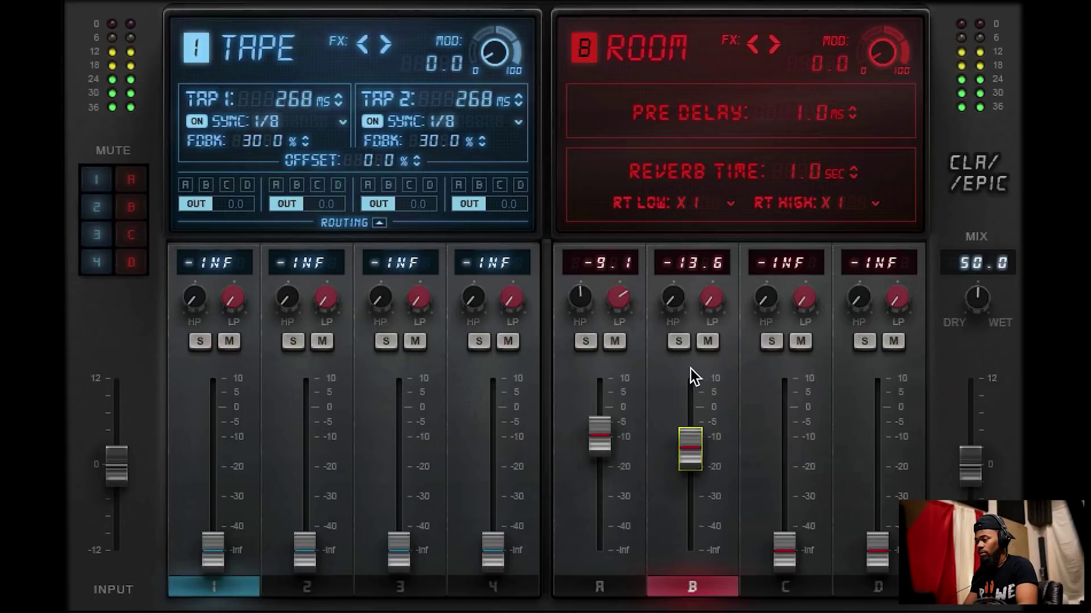
{"action": "mouse_move", "coordinate": [673, 296]}
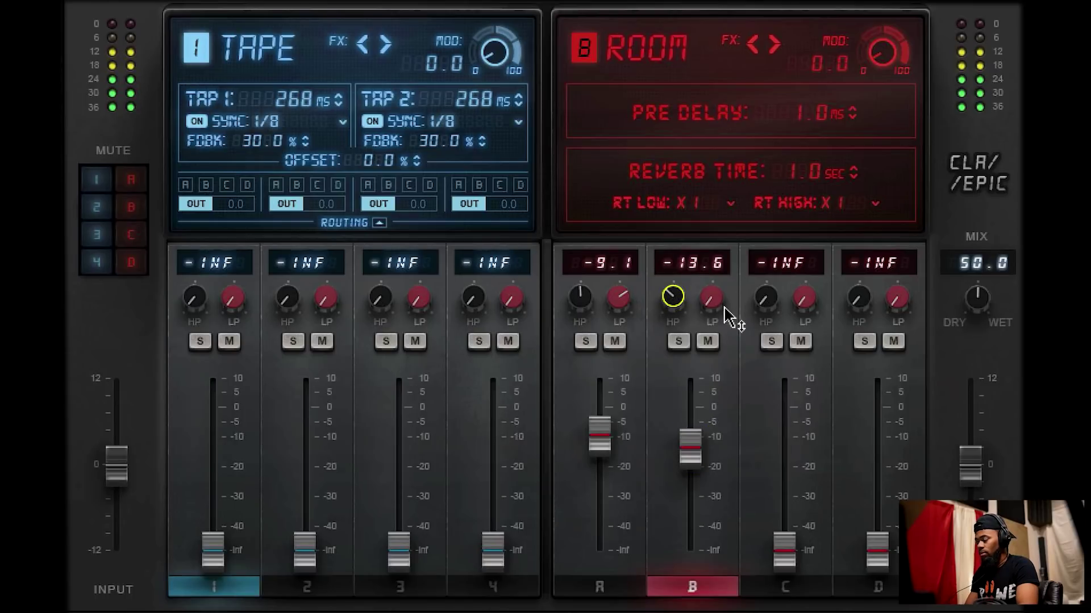
{"action": "left_click_drag", "start_coordinate": [712, 296], "coordinate": [711, 307]}
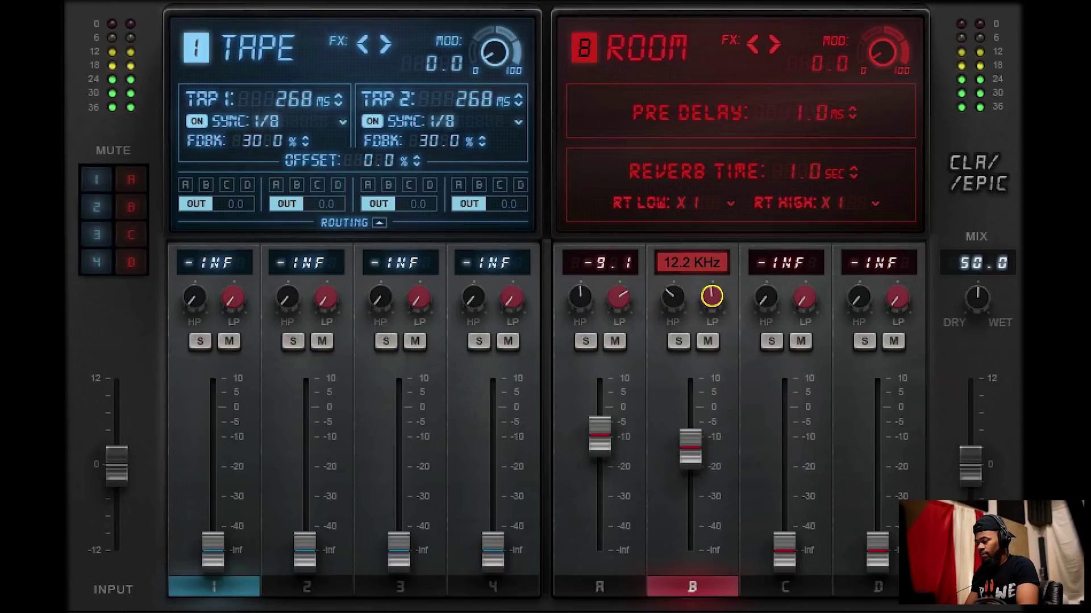
Raise the Slap delay to about -2.5 dB and engage its high-pass and low-pass filters.
{"action": "left_click", "coordinate": [793, 545]}
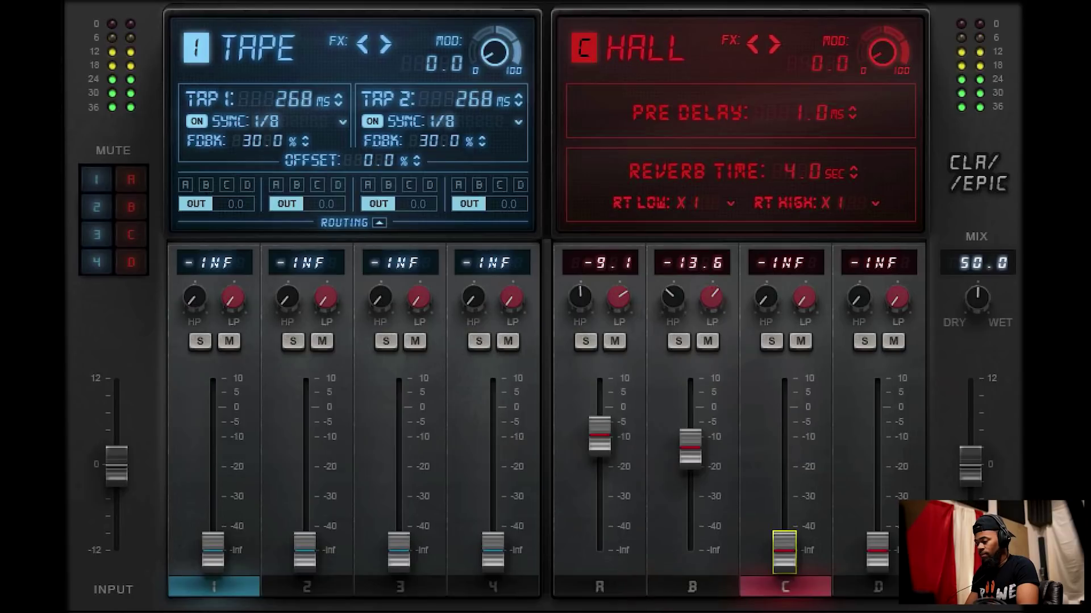
{"action": "left_click", "coordinate": [305, 554]}
{"action": "left_click_drag", "start_coordinate": [305, 554], "coordinate": [305, 550]}
{"action": "left_click_drag", "start_coordinate": [399, 550], "coordinate": [399, 416]}
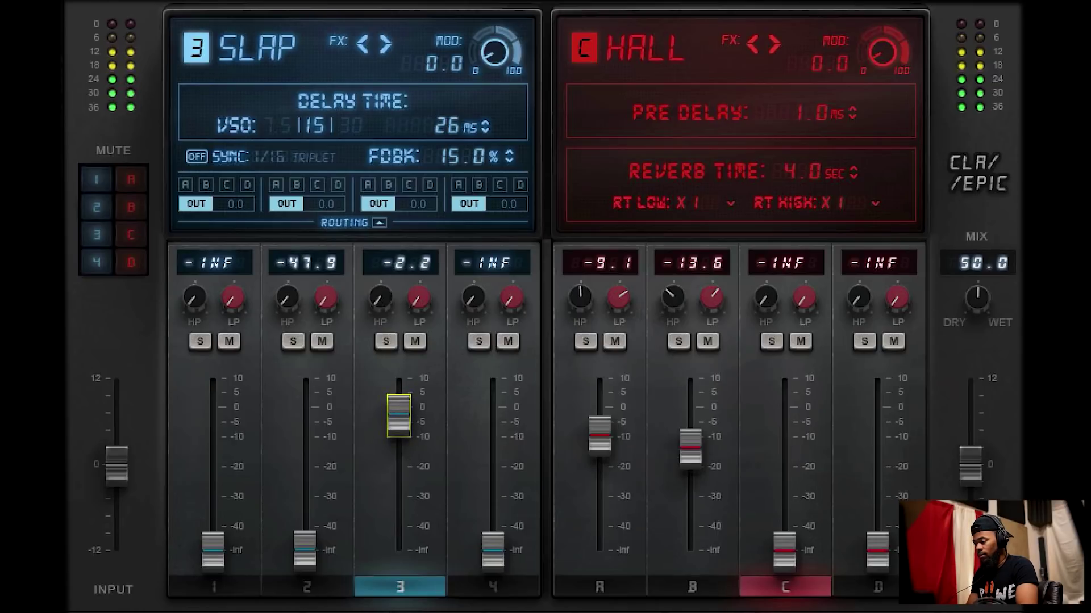
{"action": "left_click_drag", "start_coordinate": [380, 296], "coordinate": [419, 301]}
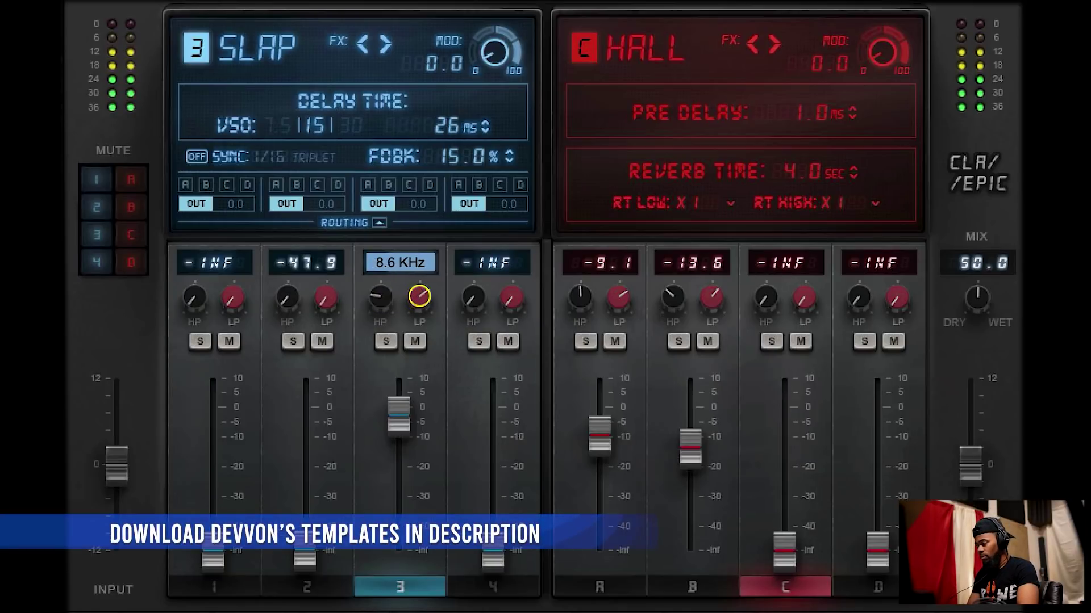
{"action": "left_click_drag", "start_coordinate": [419, 317], "coordinate": [427, 321]}
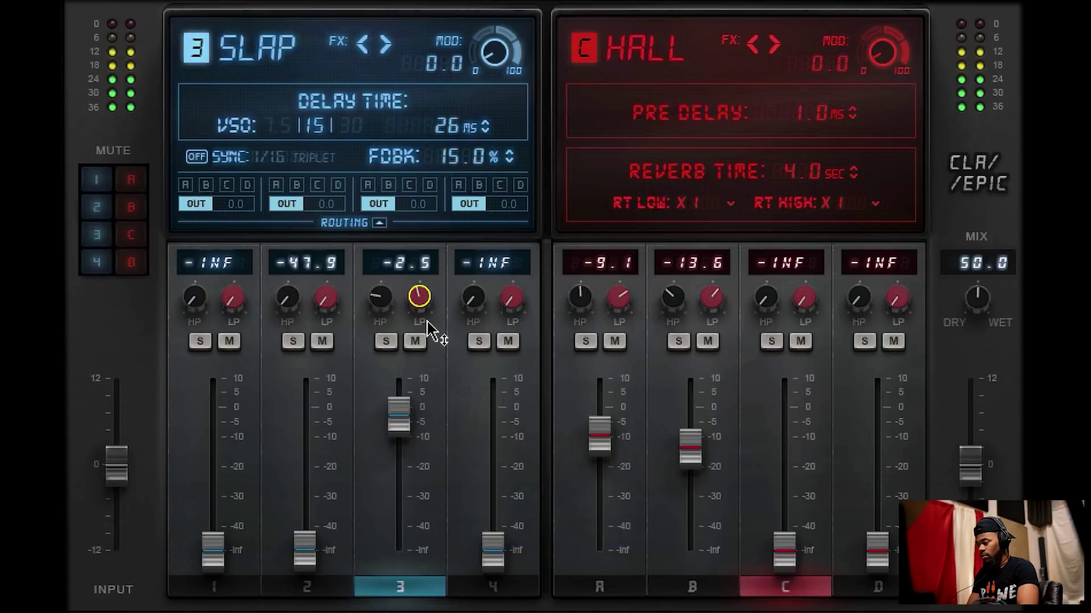
Raise the Crowd delay to about -8.7 dB and the Throw delay to about -10.4 dB.
{"action": "left_click", "coordinate": [503, 588]}
{"action": "left_click_drag", "start_coordinate": [492, 551], "coordinate": [492, 435]}
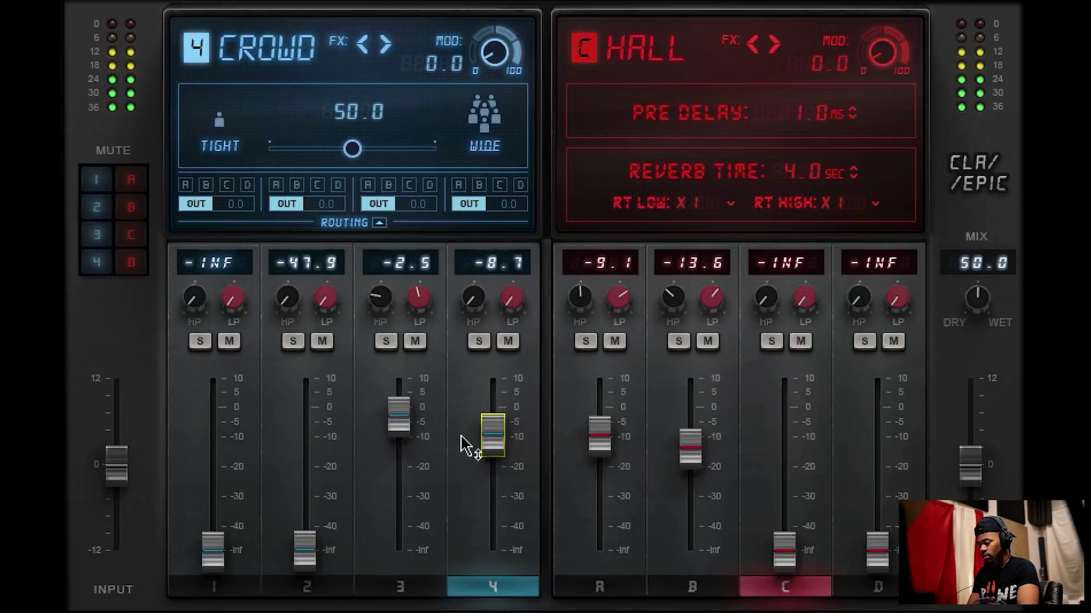
{"action": "left_click", "coordinate": [338, 593]}
{"action": "left_click_drag", "start_coordinate": [305, 551], "coordinate": [305, 439]}
Sync both Throw delay taps to 1/4 and trim the Throw level to about -10.7 dB.
{"action": "left_click_drag", "start_coordinate": [274, 122], "coordinate": [274, 115]}
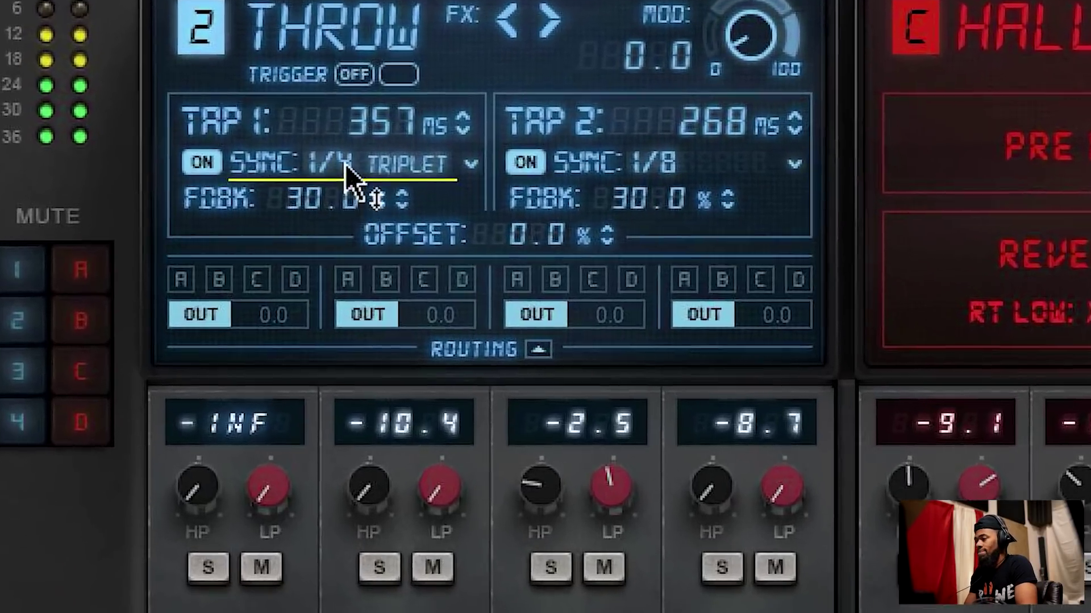
{"action": "mouse_move", "coordinate": [345, 164]}
{"action": "left_mouse_down"}
{"action": "mouse_move", "coordinate": [384, 182]}
{"action": "mouse_move", "coordinate": [347, 162]}
{"action": "left_mouse_up"}
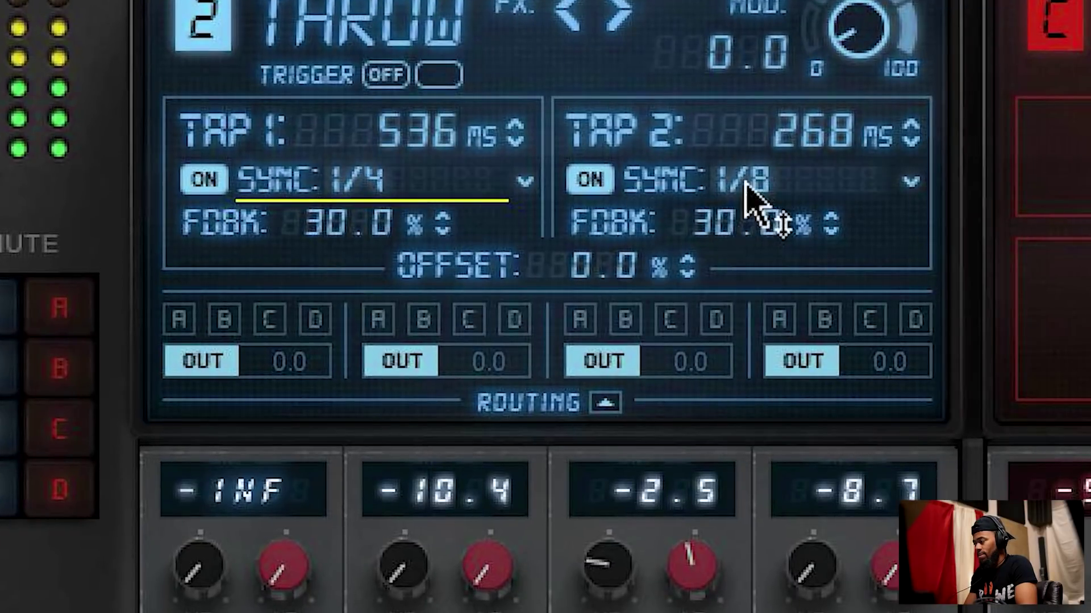
{"action": "left_click_drag", "start_coordinate": [643, 173], "coordinate": [654, 164]}
{"action": "left_click_drag", "start_coordinate": [752, 196], "coordinate": [698, 372]}
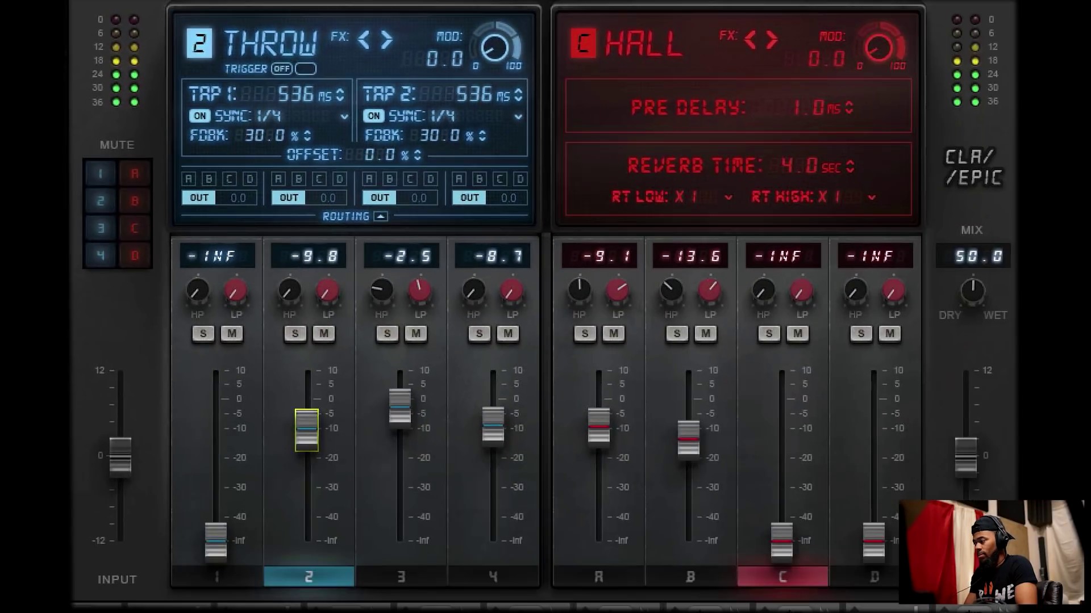
{"action": "left_click_drag", "start_coordinate": [307, 430], "coordinate": [306, 432]}
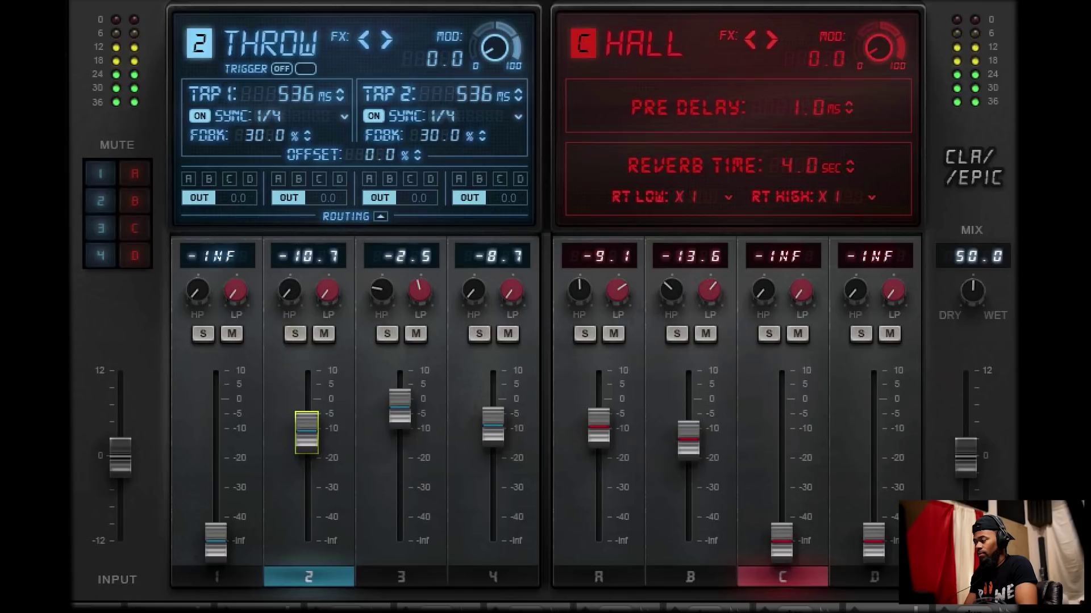
Raise the Tape delay to about -16.4 dB, engage its high-pass filter and set its low-pass to about 7.8 kHz.
{"action": "left_click_drag", "start_coordinate": [216, 543], "coordinate": [216, 450]}
{"action": "left_click_drag", "start_coordinate": [197, 290], "coordinate": [235, 298]}
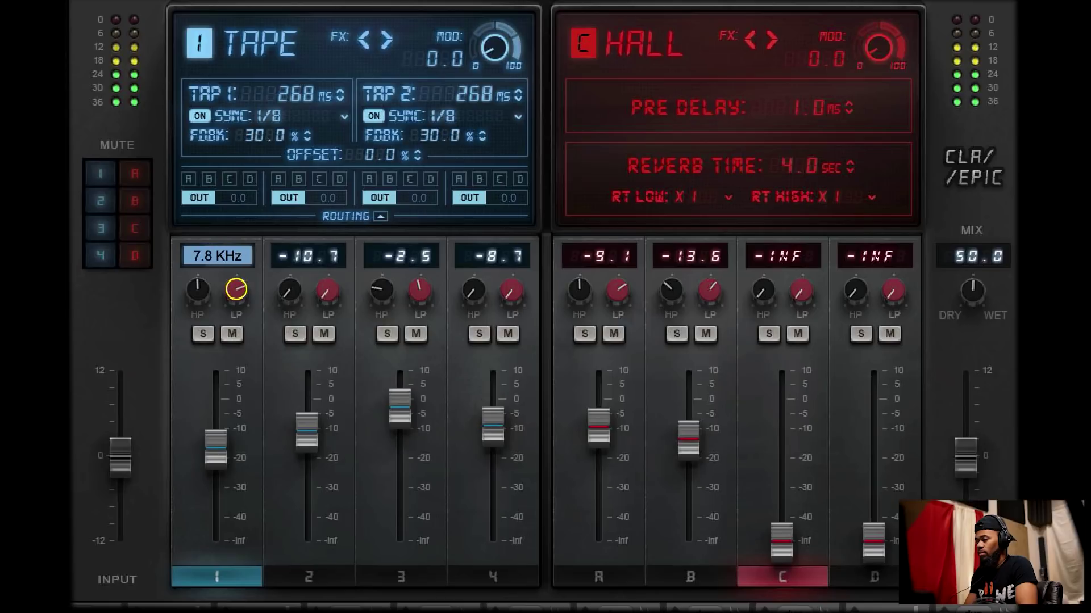
{"action": "left_click_drag", "start_coordinate": [229, 301], "coordinate": [230, 302]}
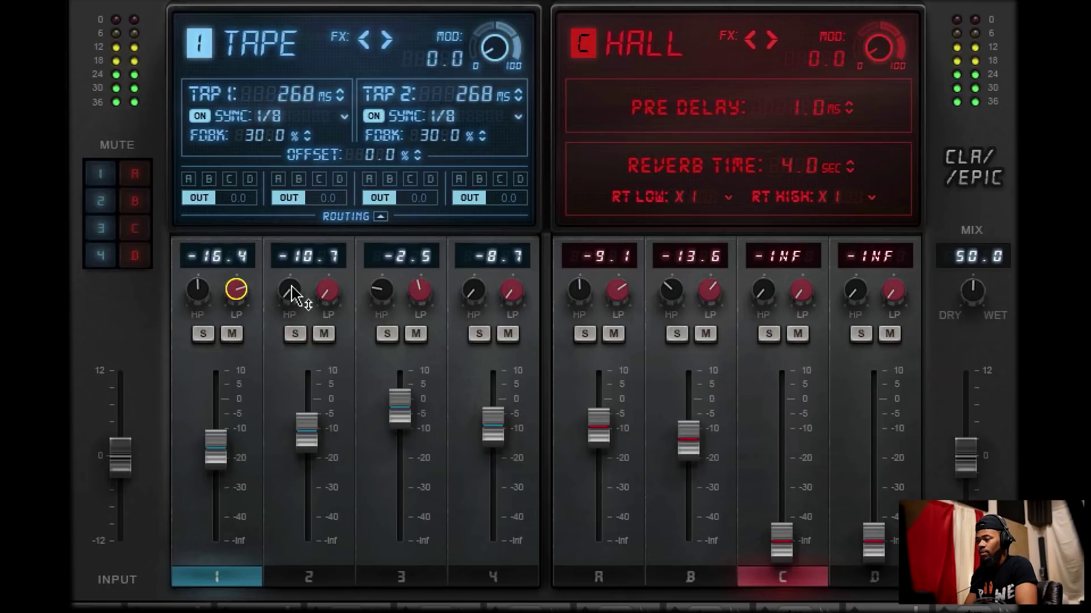
Filter the Throw delay by engaging its high-pass and setting its low-pass to about 4.9 kHz.
{"action": "left_click", "coordinate": [291, 289]}
{"action": "left_click_drag", "start_coordinate": [289, 289], "coordinate": [328, 294]}
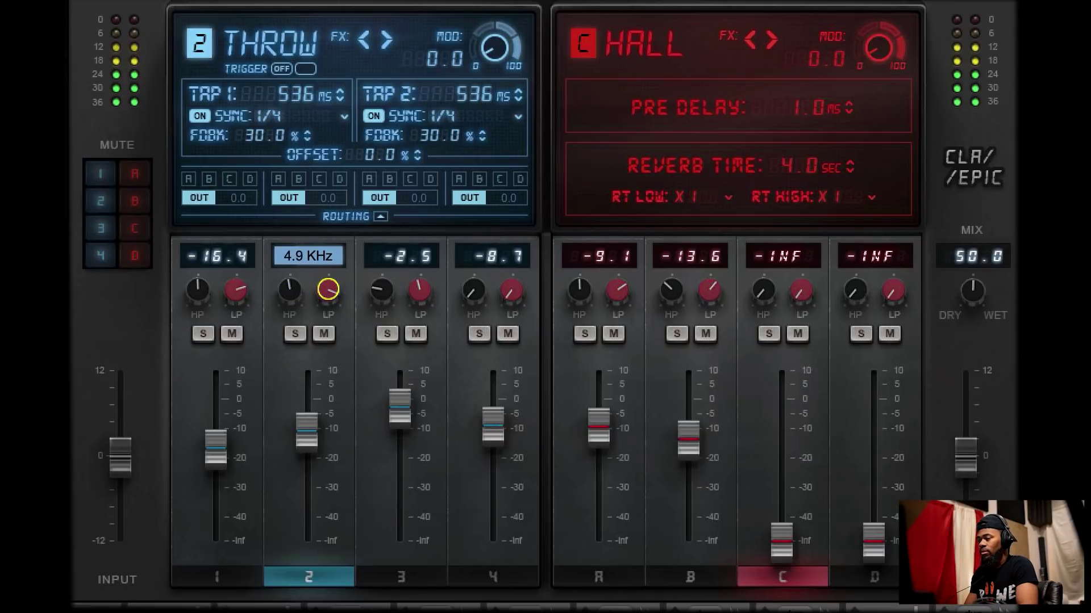
{"action": "left_click_drag", "start_coordinate": [327, 310], "coordinate": [327, 312]}
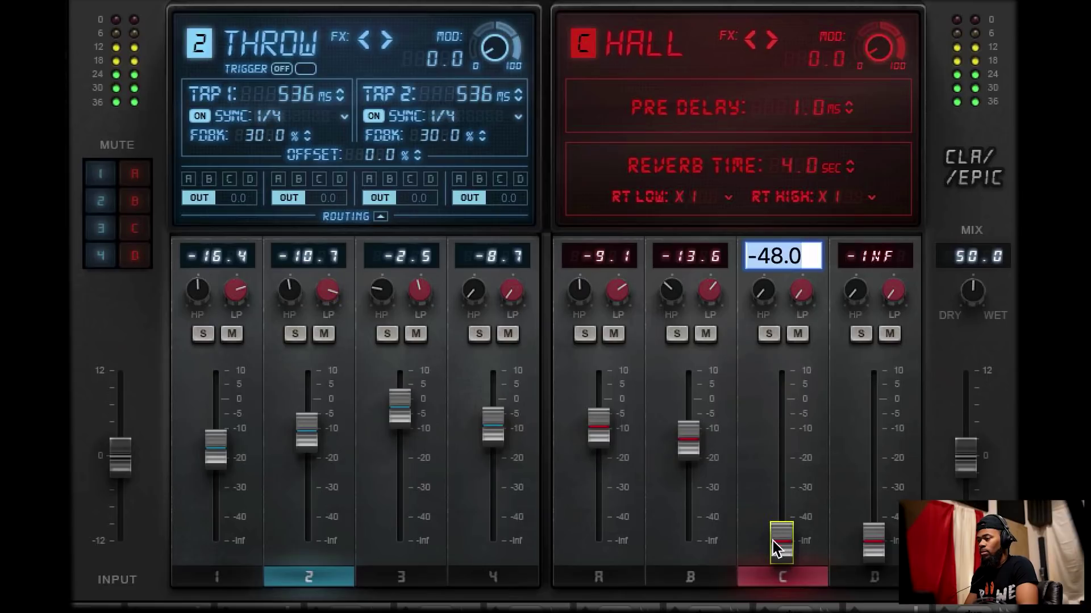
Raise the Hall reverb to about -11.1 dB and the Space reverb to about -7.9 dB.
{"action": "left_click_drag", "start_coordinate": [781, 539], "coordinate": [781, 425]}
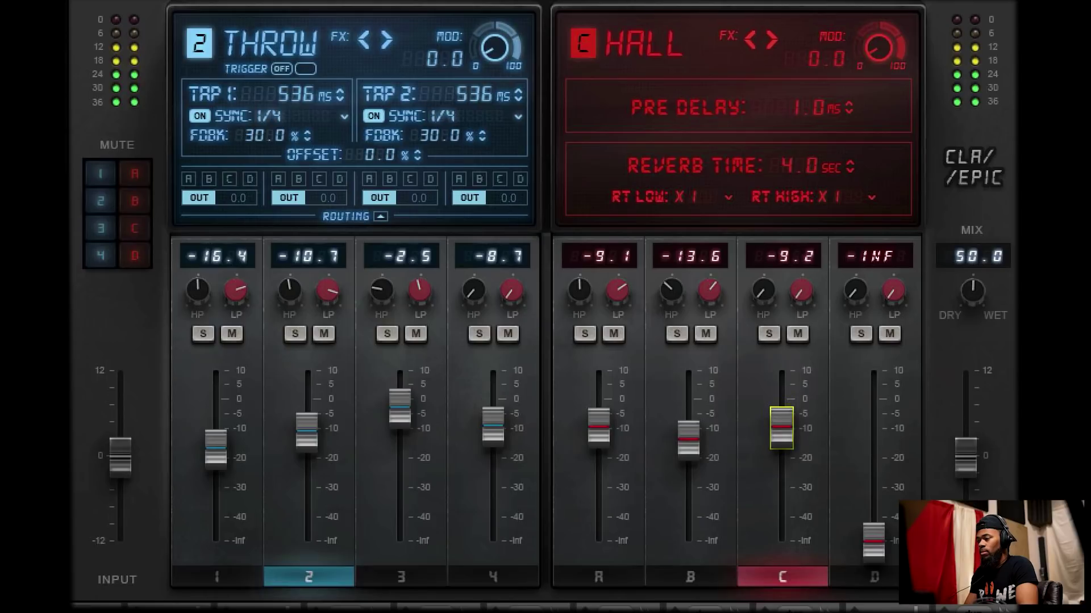
{"action": "left_click_drag", "start_coordinate": [781, 432], "coordinate": [781, 434]}
{"action": "left_click_drag", "start_coordinate": [873, 543], "coordinate": [873, 424]}
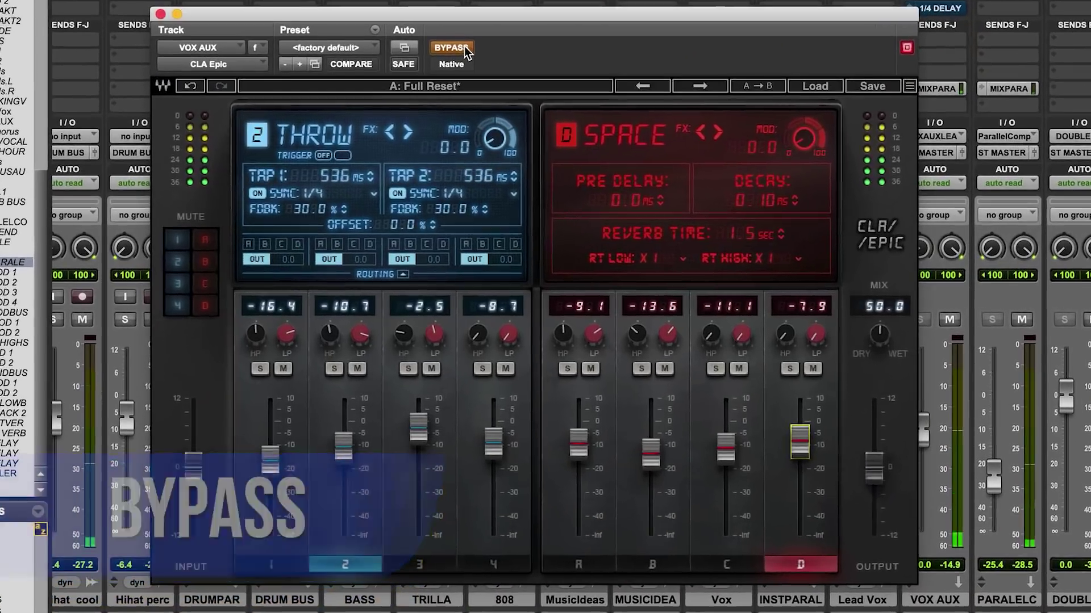
Compare the vocal with CLA Epic bypassed and active, leaving the plug-in active with the Hall reverb selected.
{"action": "left_click", "coordinate": [455, 94]}
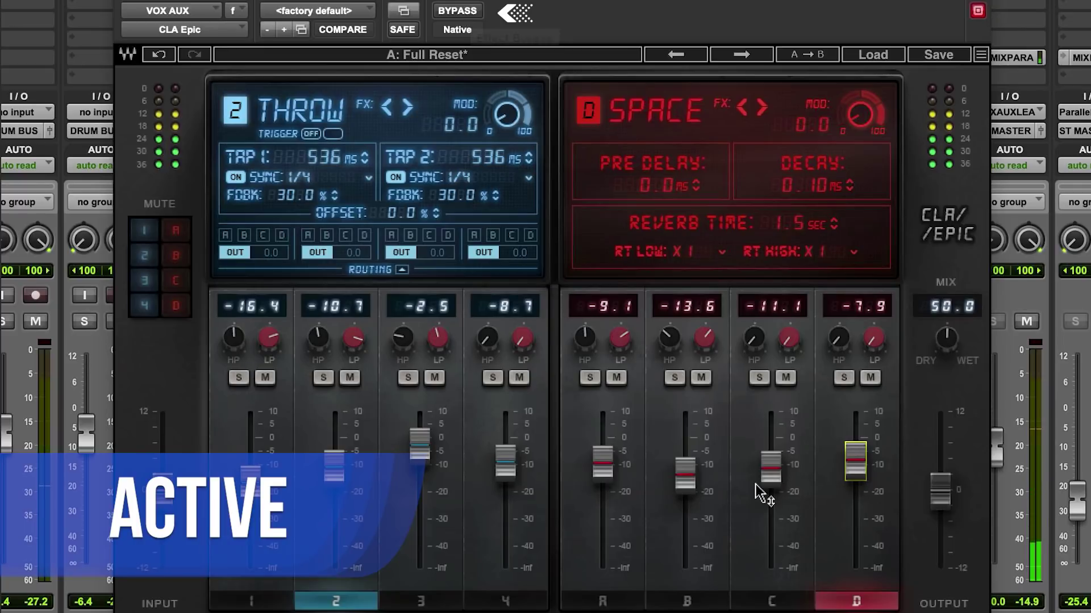
{"action": "left_click", "coordinate": [770, 601]}
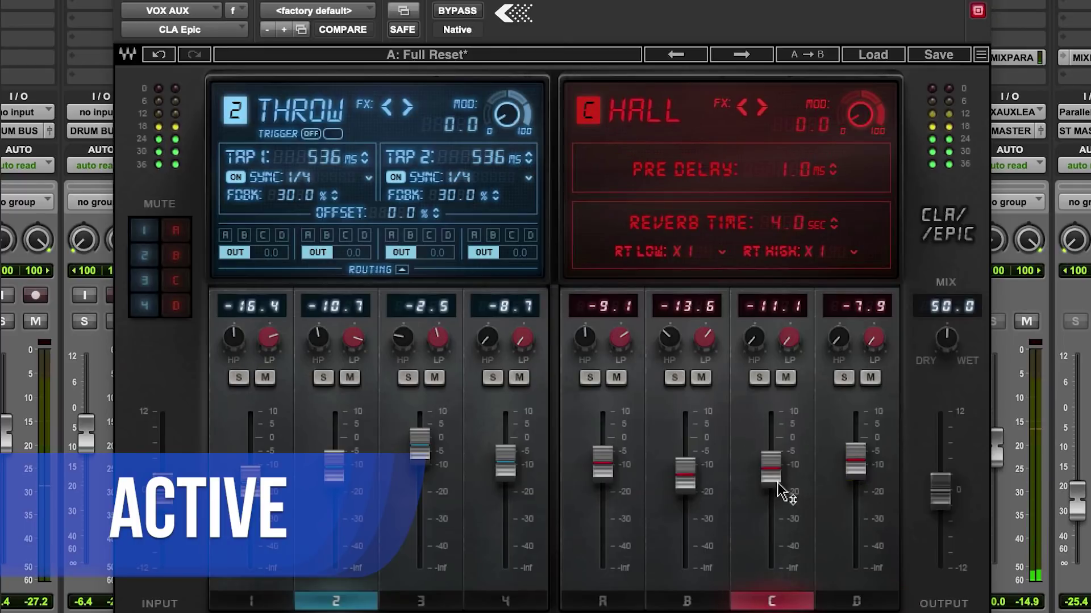
{"action": "left_click", "coordinate": [456, 11]}
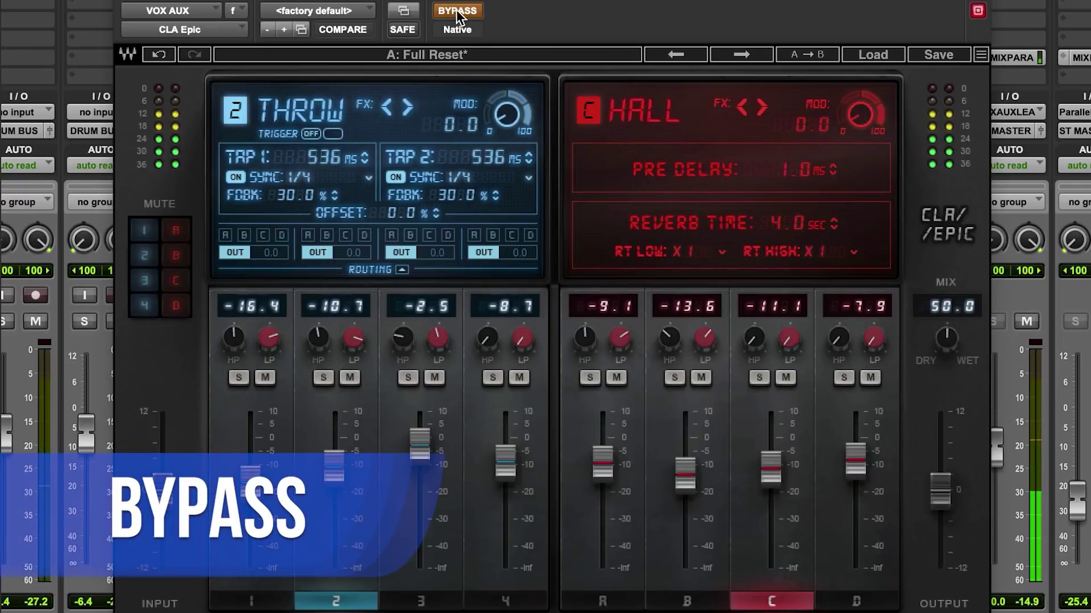
{"action": "left_click", "coordinate": [458, 11]}
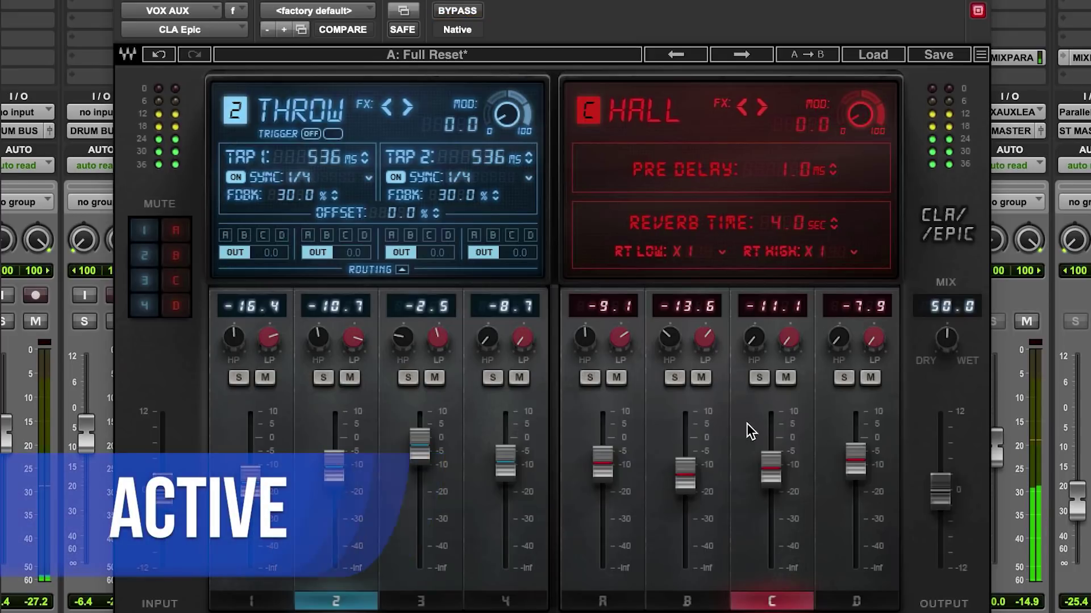
Rebalance the levels to about -3.7 dB for Hall, -13.4 dB for Room and -4.0 dB for Throw.
{"action": "left_click_drag", "start_coordinate": [770, 469], "coordinate": [771, 452]}
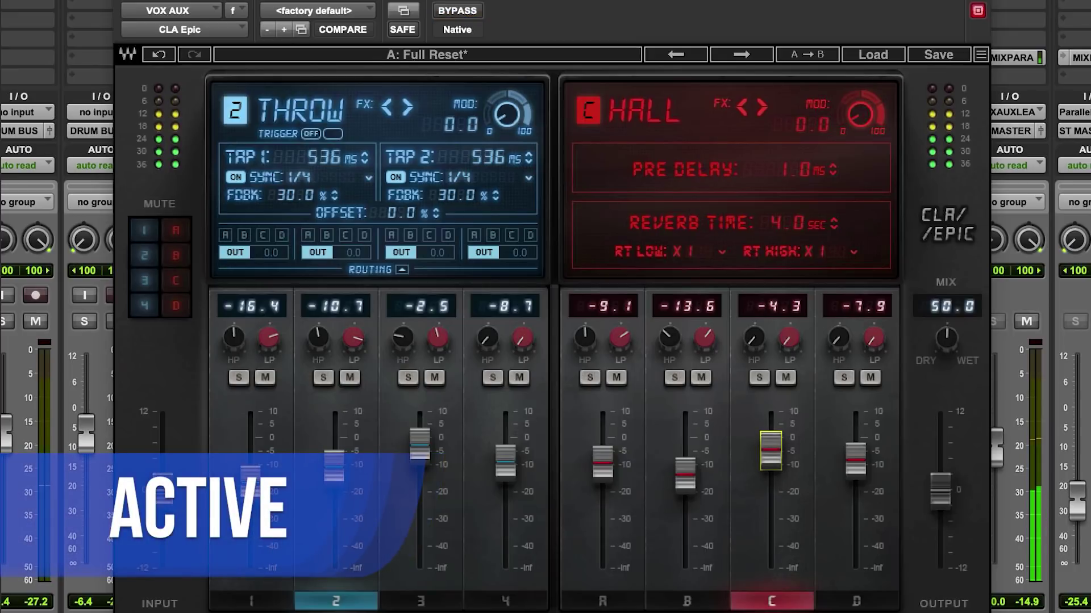
{"action": "left_click", "coordinate": [686, 482]}
{"action": "left_click_drag", "start_coordinate": [339, 469], "coordinate": [334, 452]}
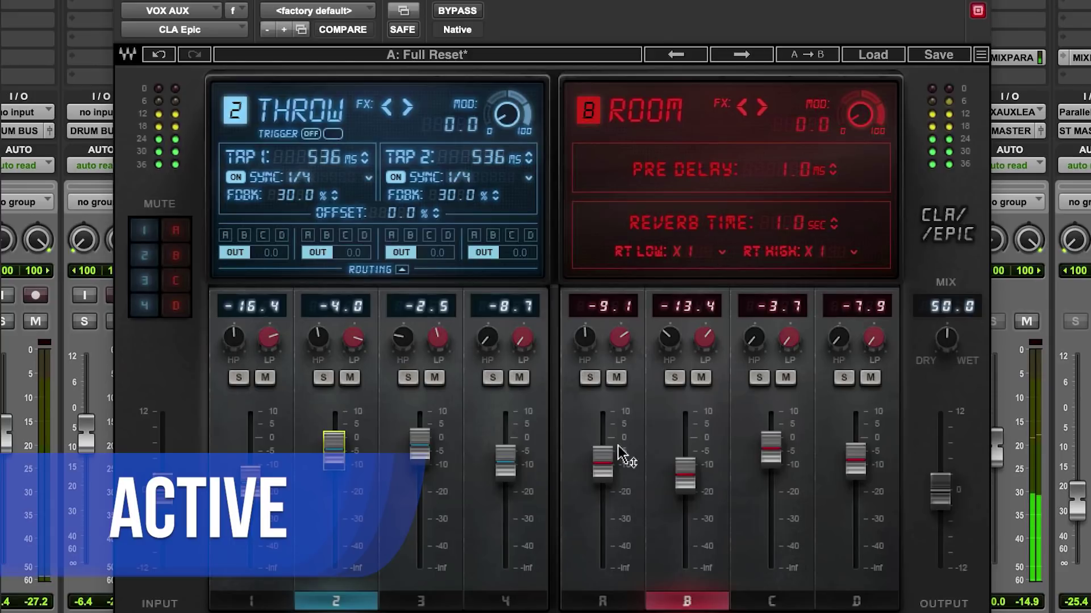
Check the rebalanced effects against the dry vocal by bypassing CLA Epic and reactivating it.
{"action": "left_click", "coordinate": [459, 10]}
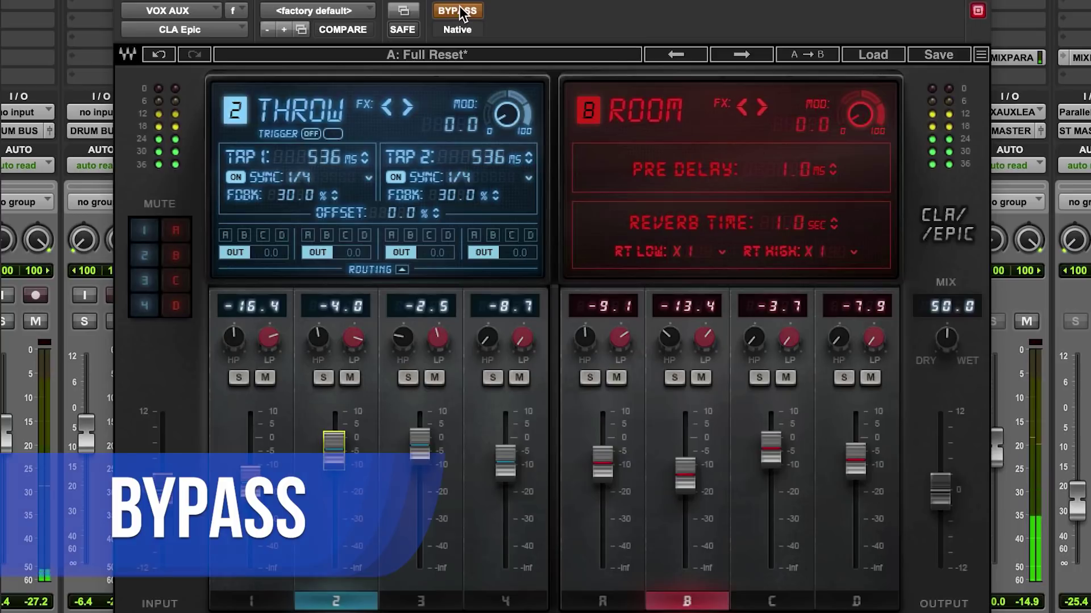
{"action": "left_click", "coordinate": [458, 11]}
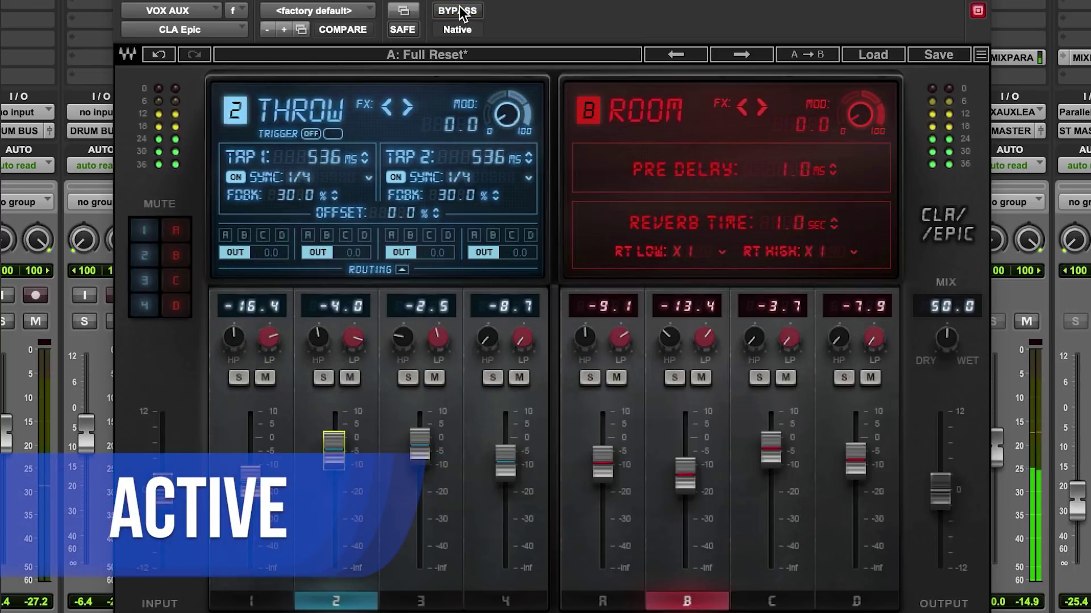
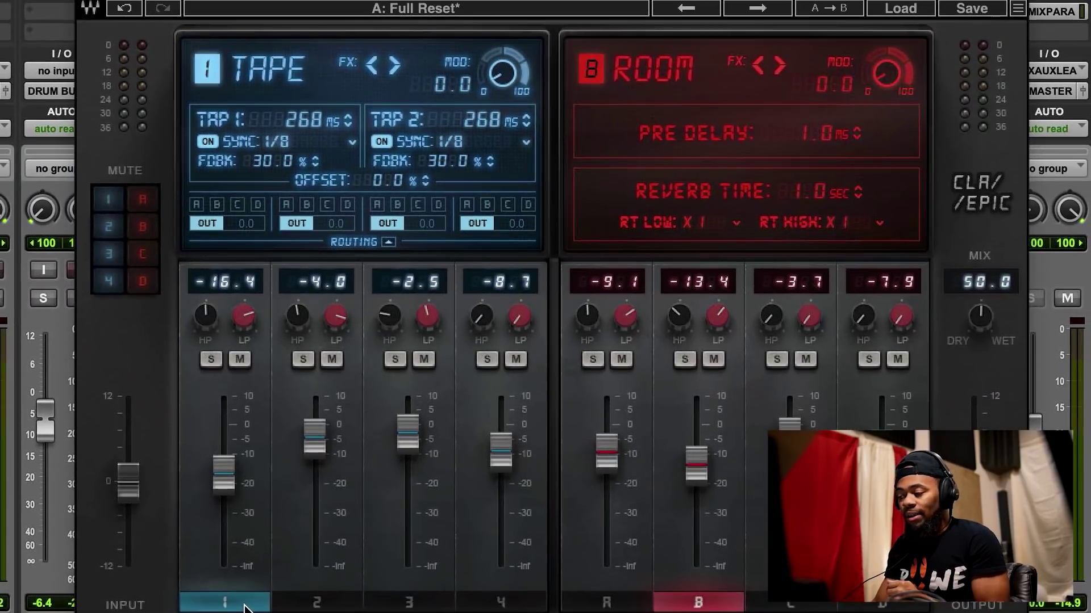
Review the settings of the Tape, Throw, Slap and Crowd delays one after another.
{"action": "left_click", "coordinate": [288, 585]}
{"action": "left_click", "coordinate": [265, 590]}
{"action": "left_click", "coordinate": [277, 605]}
{"action": "left_click", "coordinate": [243, 608]}
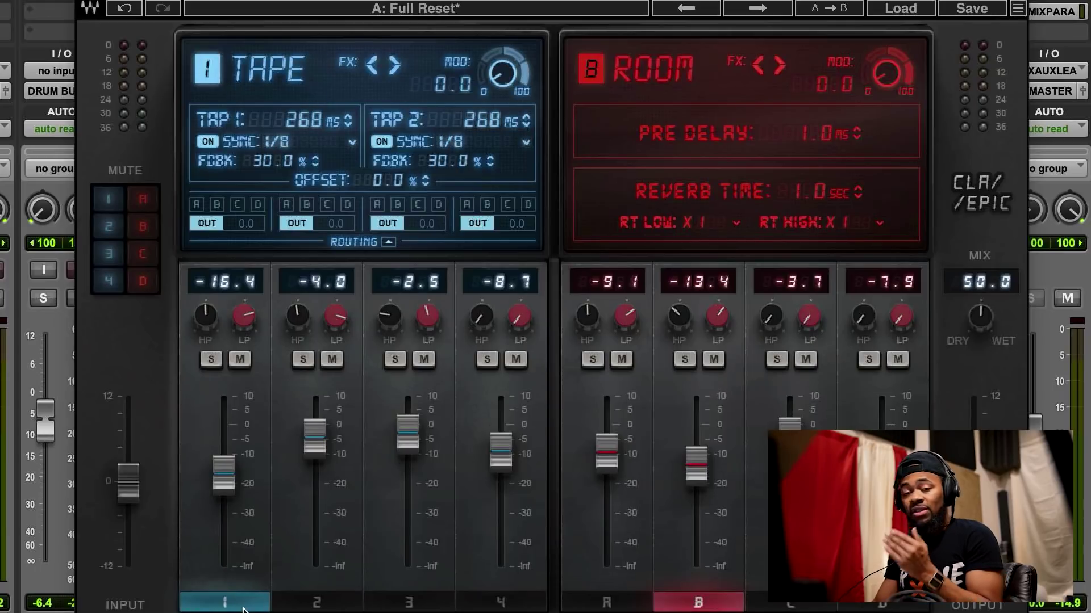
{"action": "left_click", "coordinate": [304, 606]}
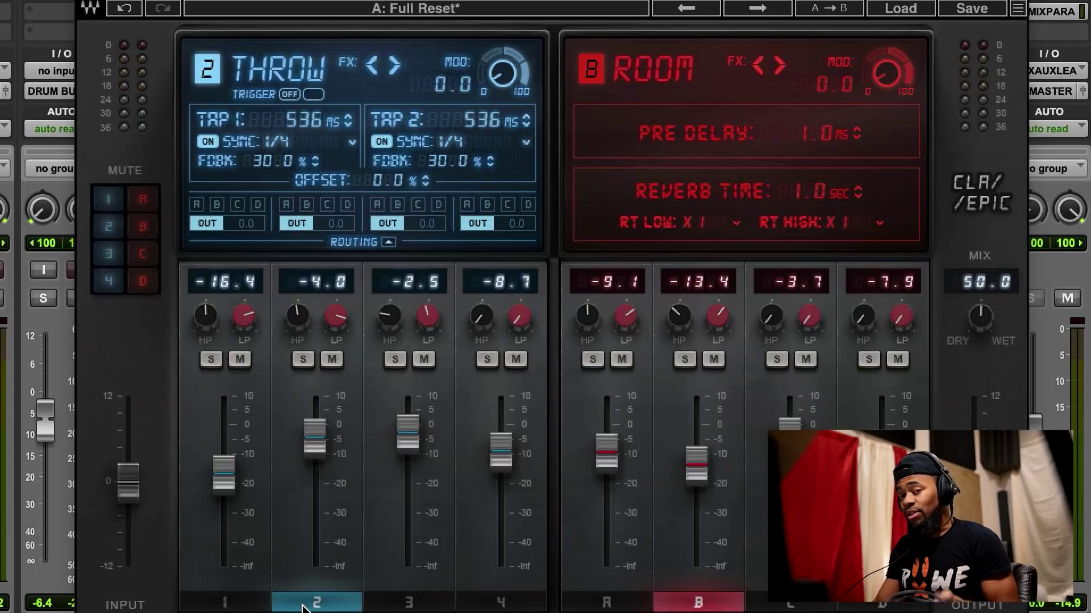
{"action": "left_click", "coordinate": [402, 604]}
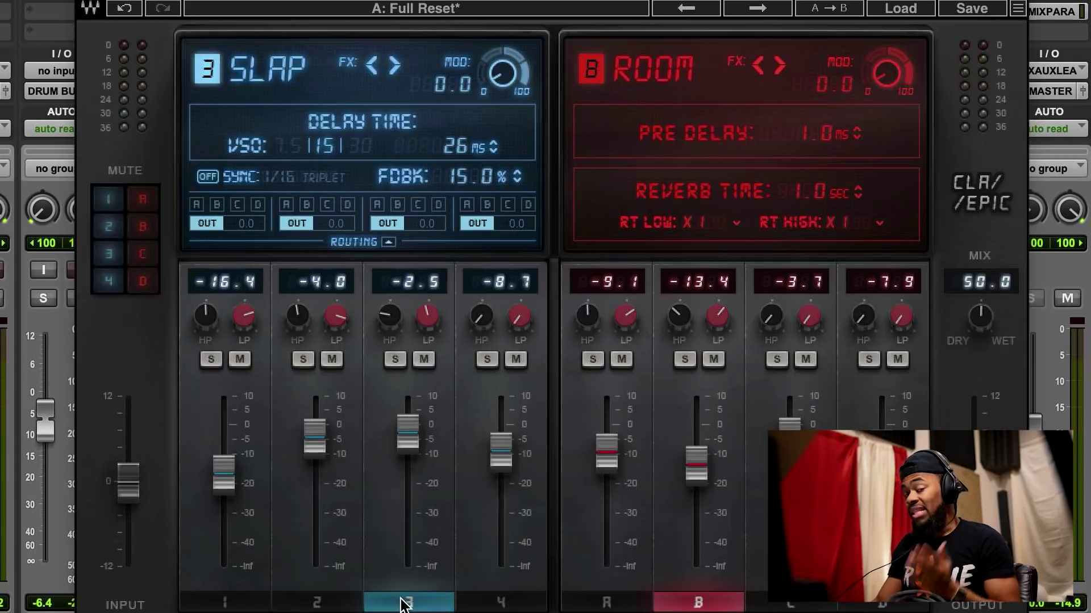
{"action": "left_click", "coordinate": [487, 607]}
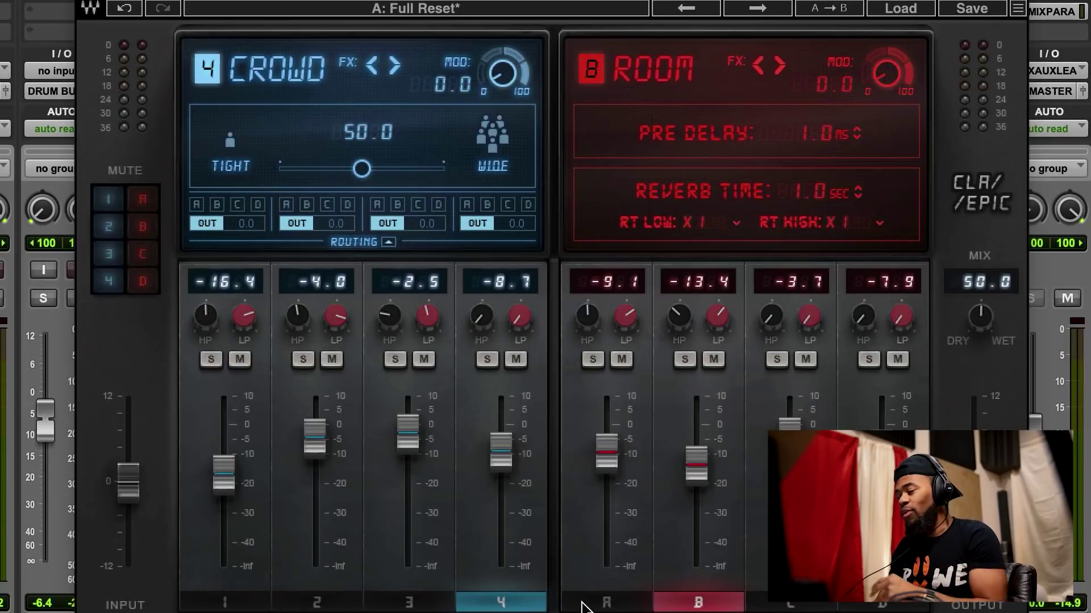
Review the Plate, Room, Hall and Space reverb settings, and return to the Tape delay and its low-pass filter.
{"action": "left_click", "coordinate": [603, 606]}
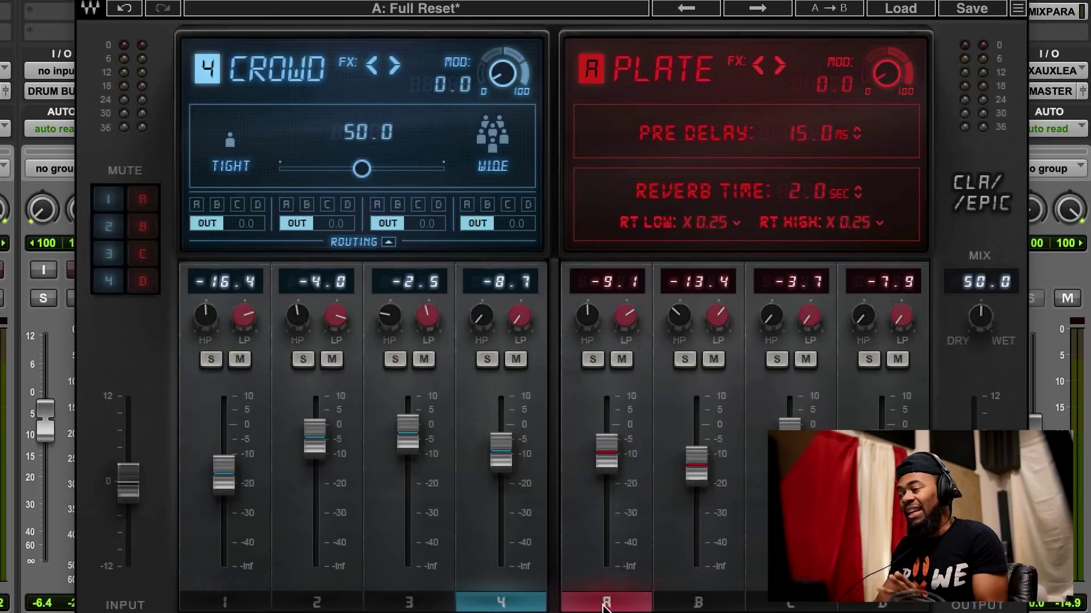
{"action": "left_click", "coordinate": [717, 609]}
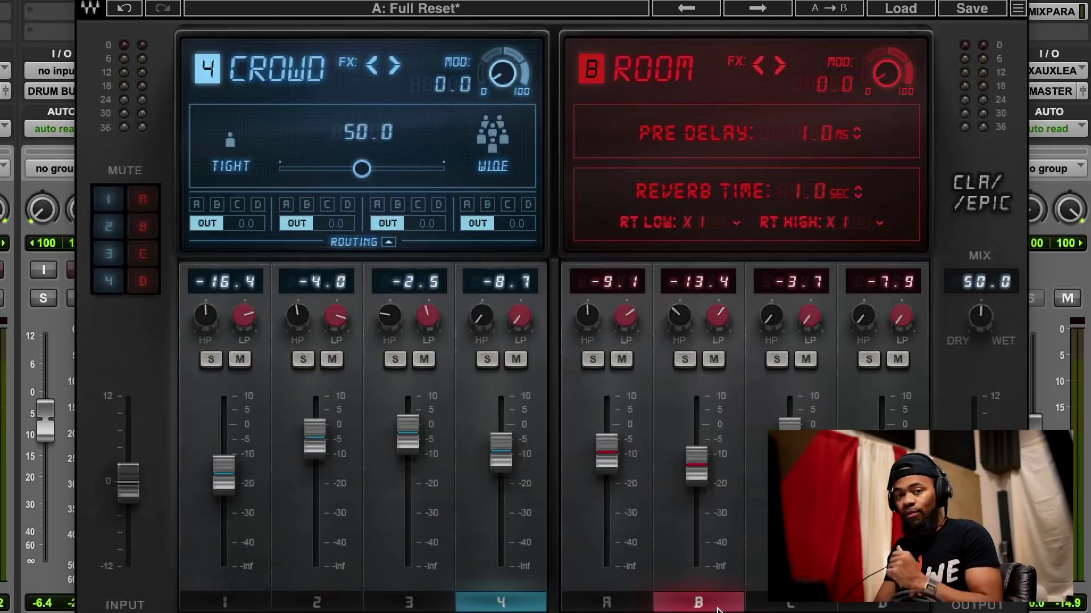
{"action": "left_click", "coordinate": [766, 606]}
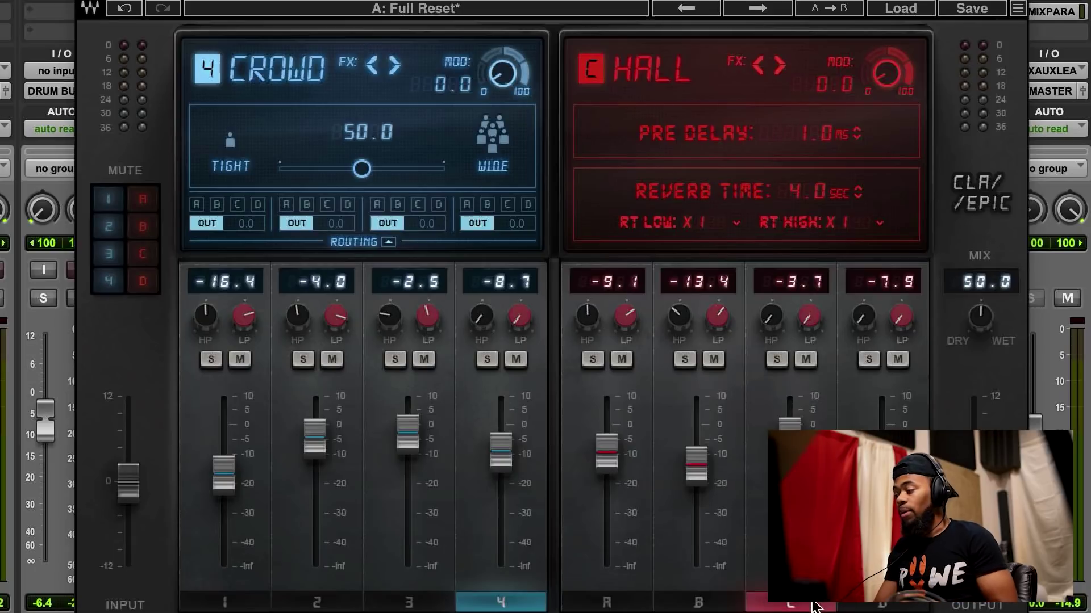
{"action": "left_click", "coordinate": [858, 607]}
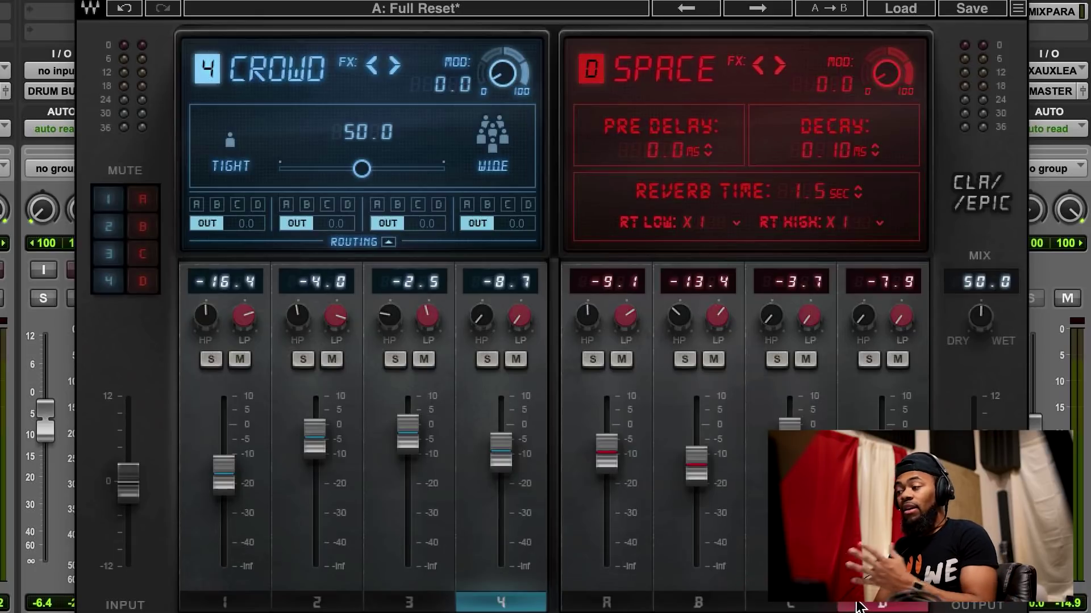
{"action": "left_click", "coordinate": [221, 606]}
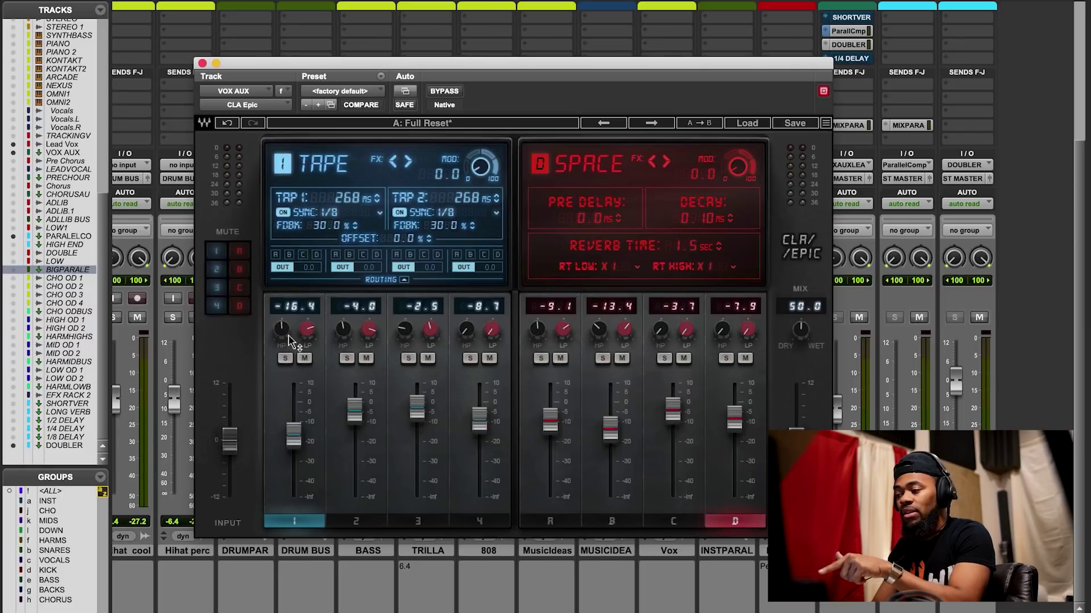
{"action": "left_click", "coordinate": [310, 332]}
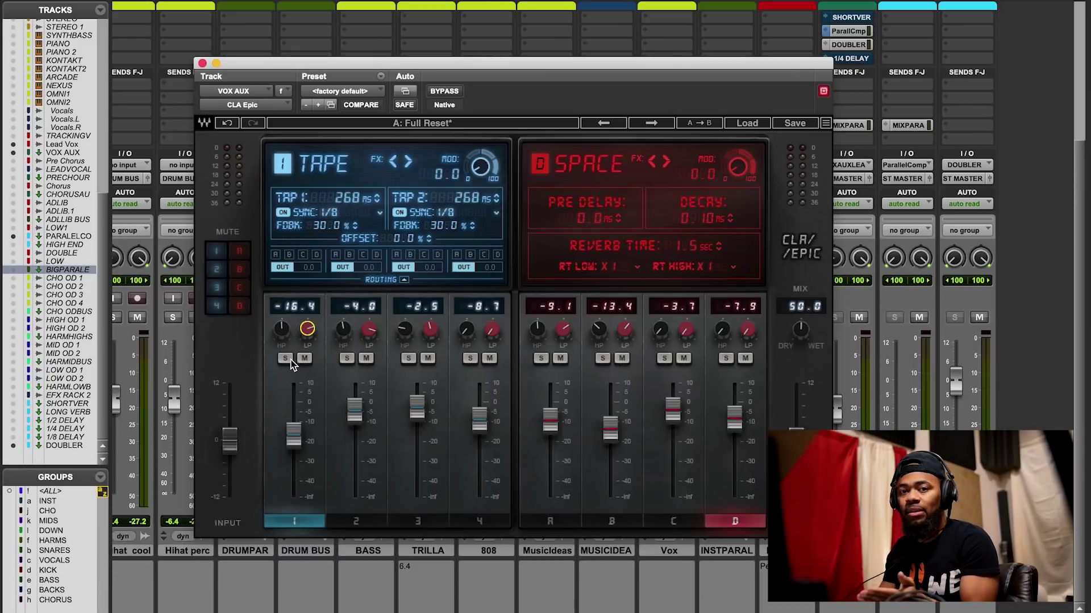
Audition the Throw delay in solo during playback and reshape its high-pass and low-pass filters.
{"action": "left_click", "coordinate": [358, 523]}
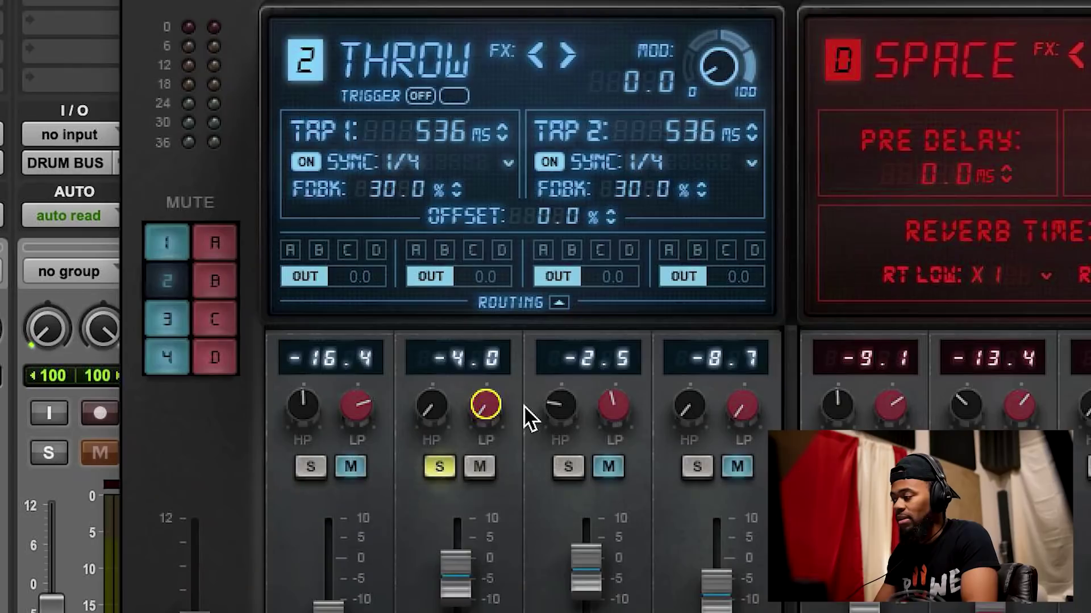
{"action": "key", "text": "space"}
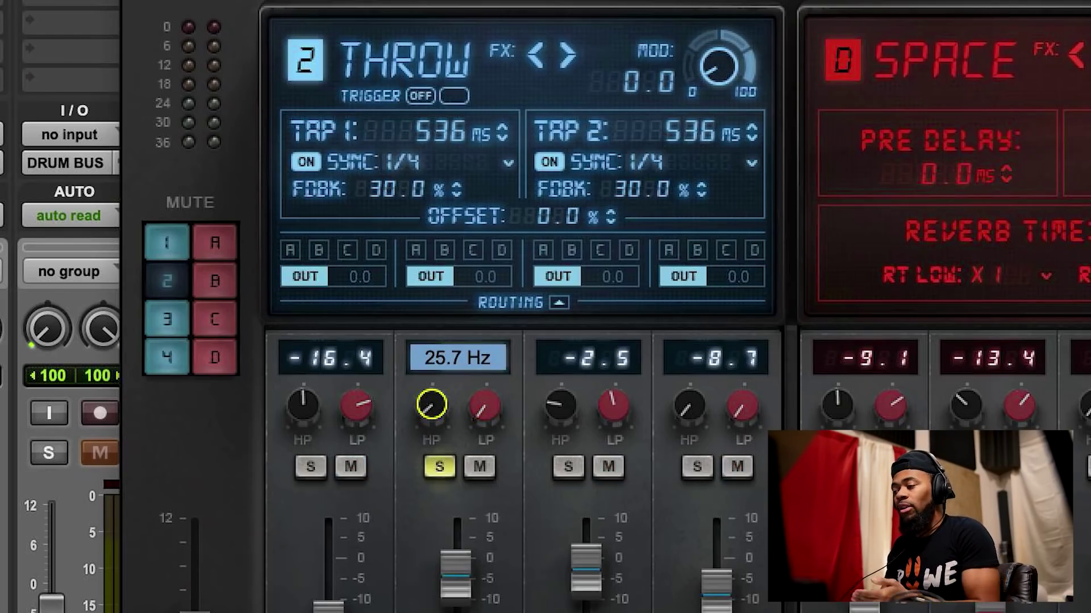
{"action": "left_click_drag", "start_coordinate": [432, 404], "coordinate": [431, 402]}
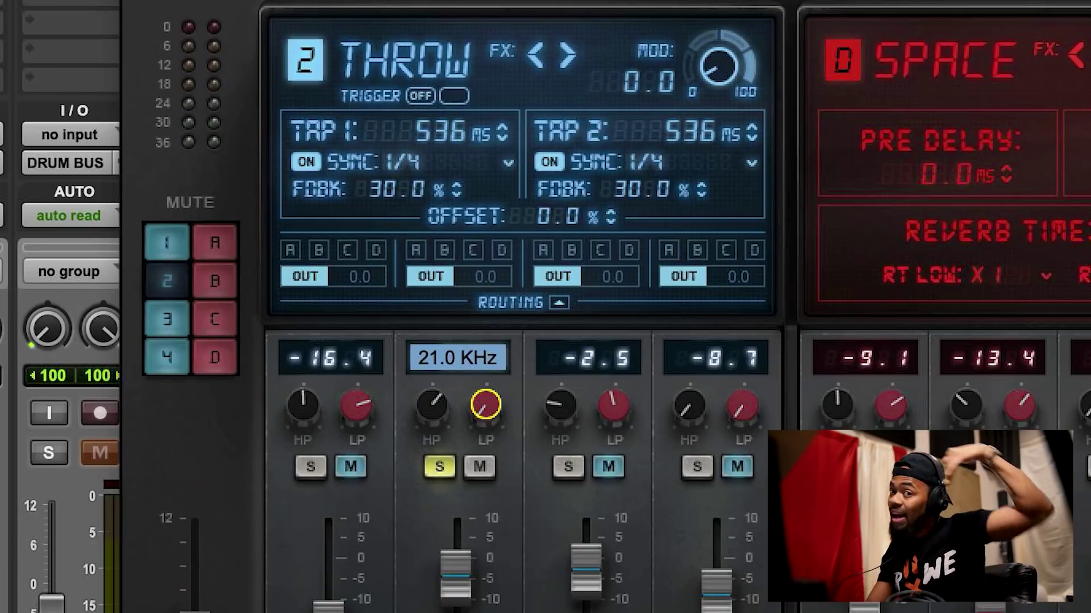
{"action": "scroll", "coordinate": [486, 405], "scroll_direction": "down", "scroll_amount": 6}
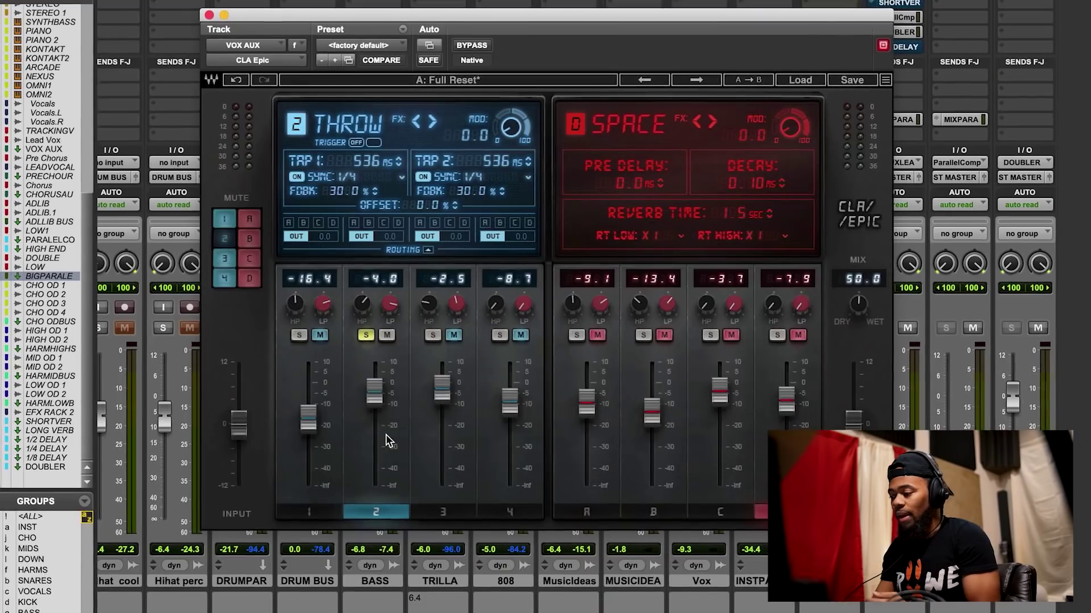
Solo the Slap delay in place of the Throw delay and display the Slap settings.
{"action": "left_click", "coordinate": [439, 505]}
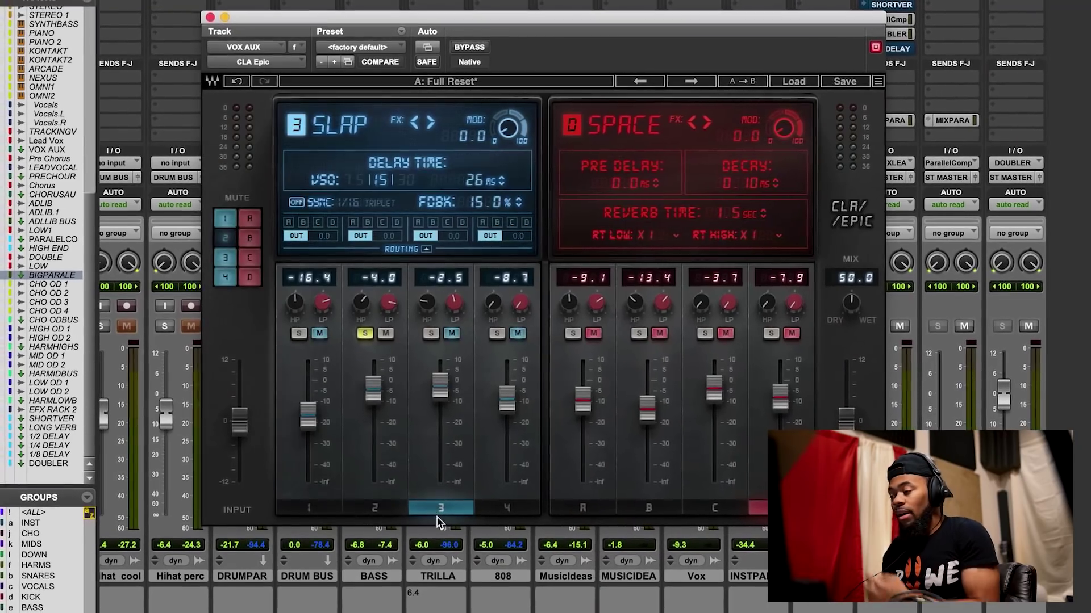
{"action": "left_click", "coordinate": [430, 332]}
{"action": "left_click", "coordinate": [365, 332]}
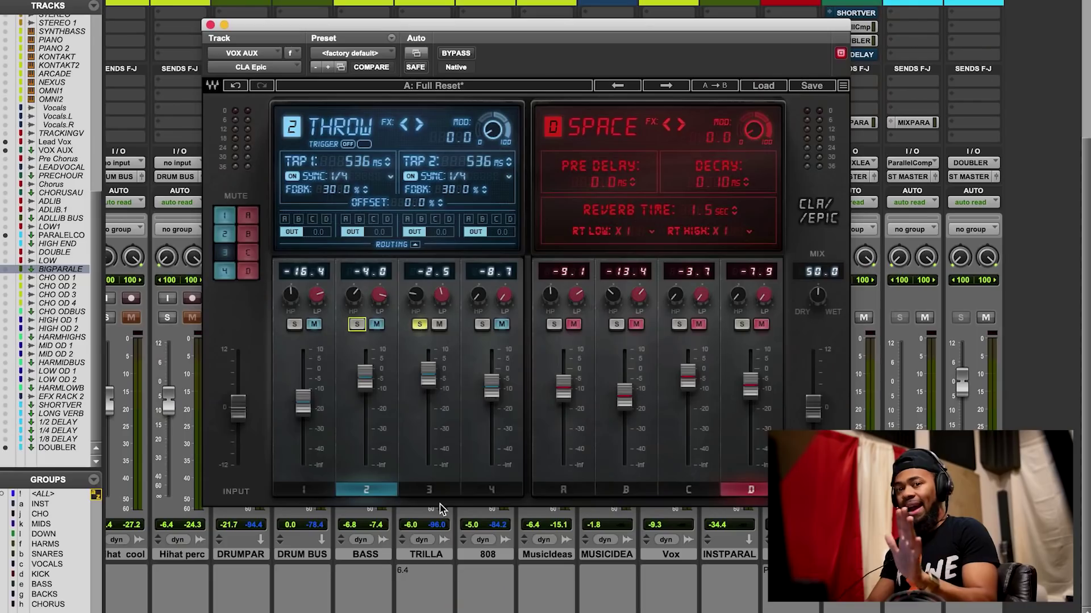
{"action": "left_click", "coordinate": [429, 490]}
With its high-pass filter at 16.0 Hz, raise the Slap delay from silence to about 0.1 dB and end its solo.
{"action": "left_click_drag", "start_coordinate": [428, 375], "coordinate": [428, 463]}
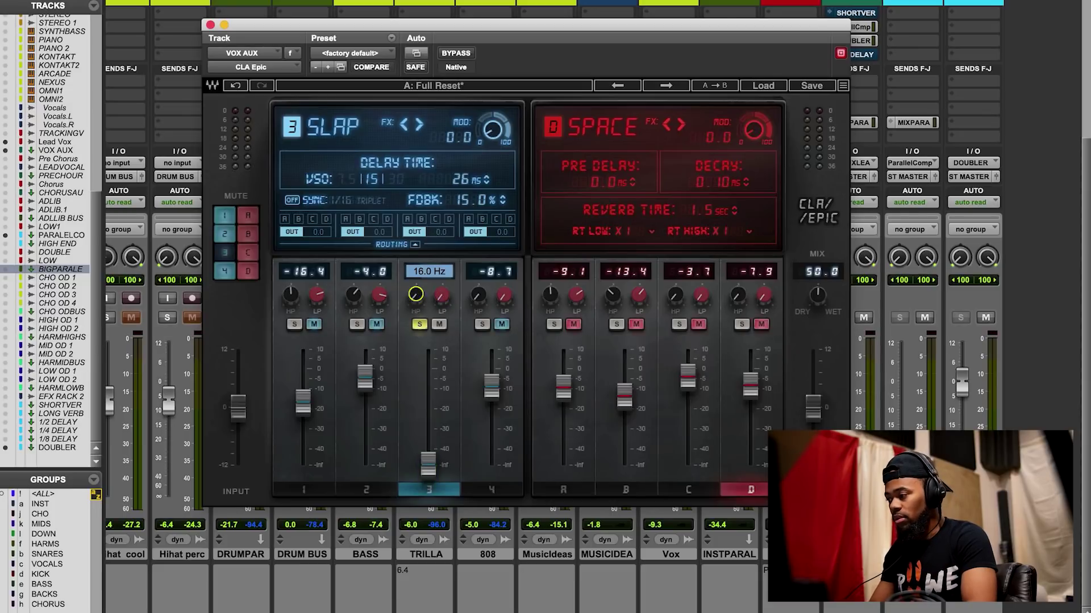
{"action": "left_click_drag", "start_coordinate": [429, 463], "coordinate": [429, 401]}
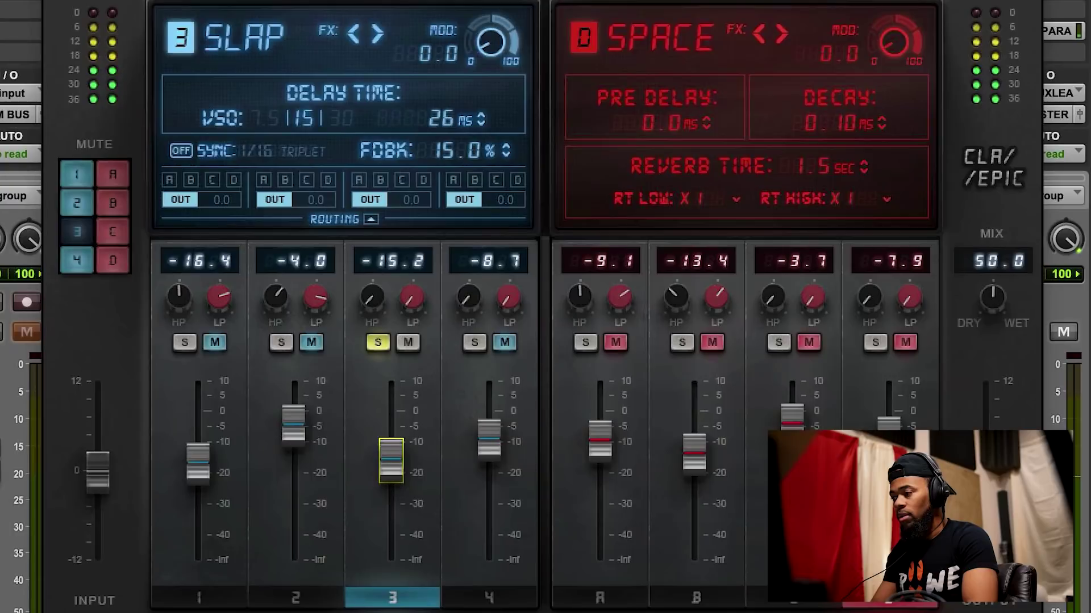
{"action": "left_click_drag", "start_coordinate": [391, 458], "coordinate": [396, 416]}
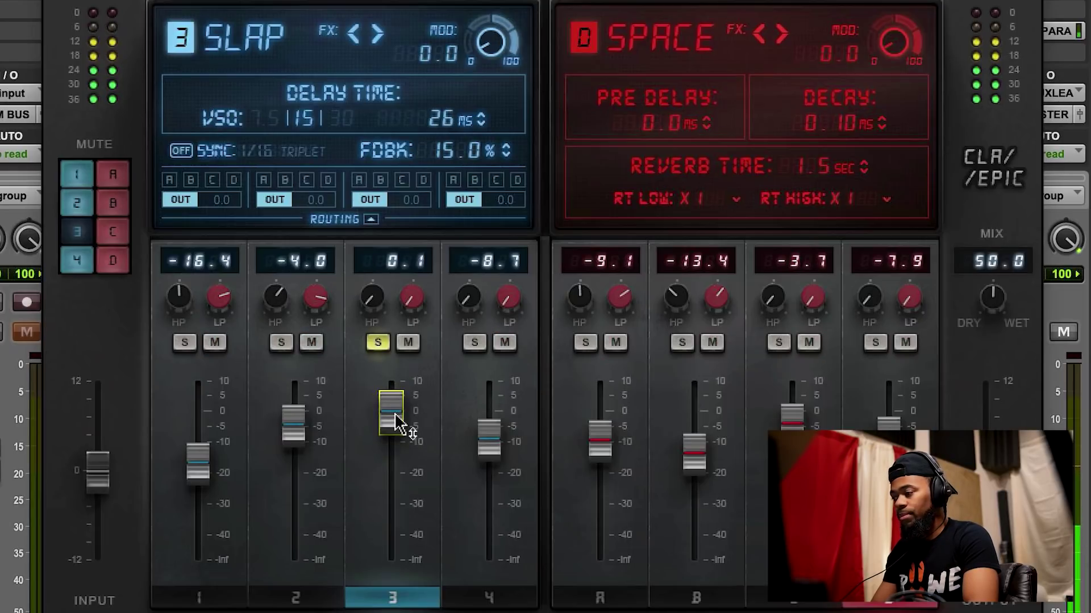
{"action": "left_click", "coordinate": [408, 343]}
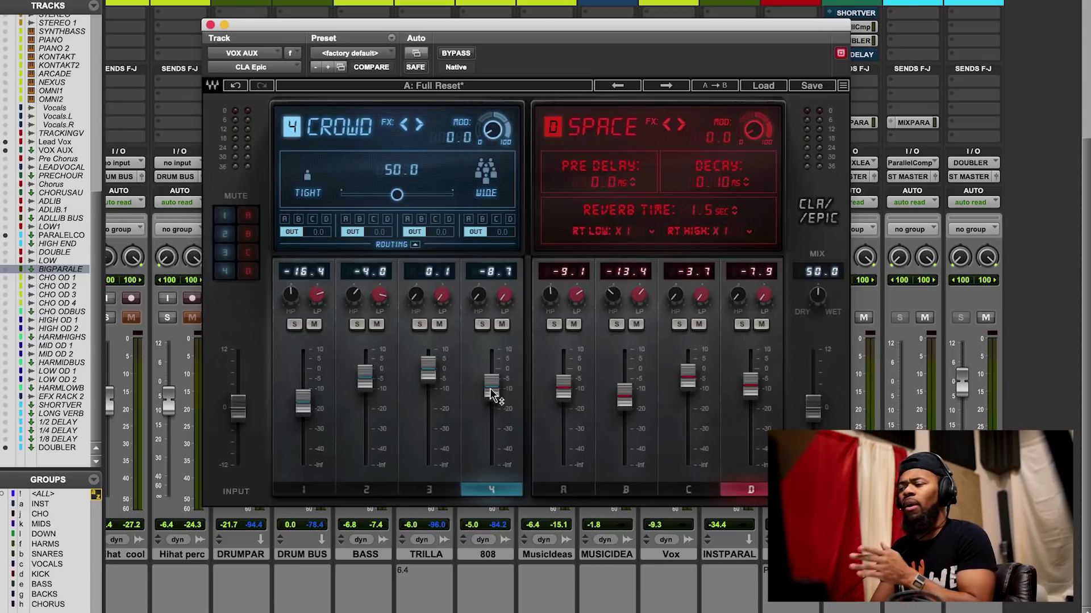
Solo the Crowd delay and bring its level up from silence to about -4.6 dB.
{"action": "left_click_drag", "start_coordinate": [491, 394], "coordinate": [492, 466]}
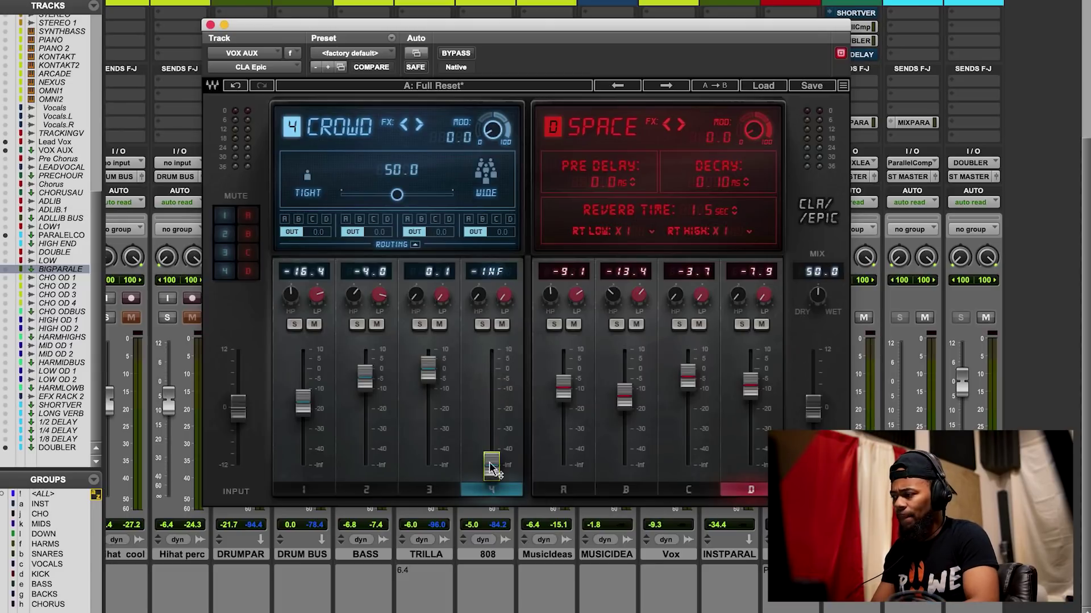
{"action": "left_click", "coordinate": [482, 325]}
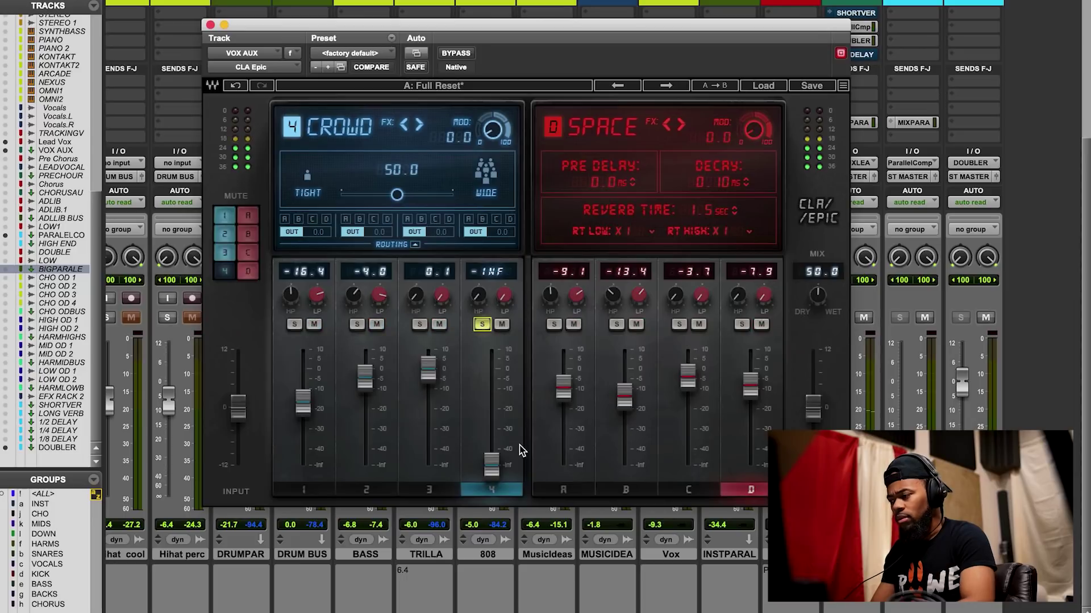
{"action": "left_click_drag", "start_coordinate": [491, 465], "coordinate": [491, 394]}
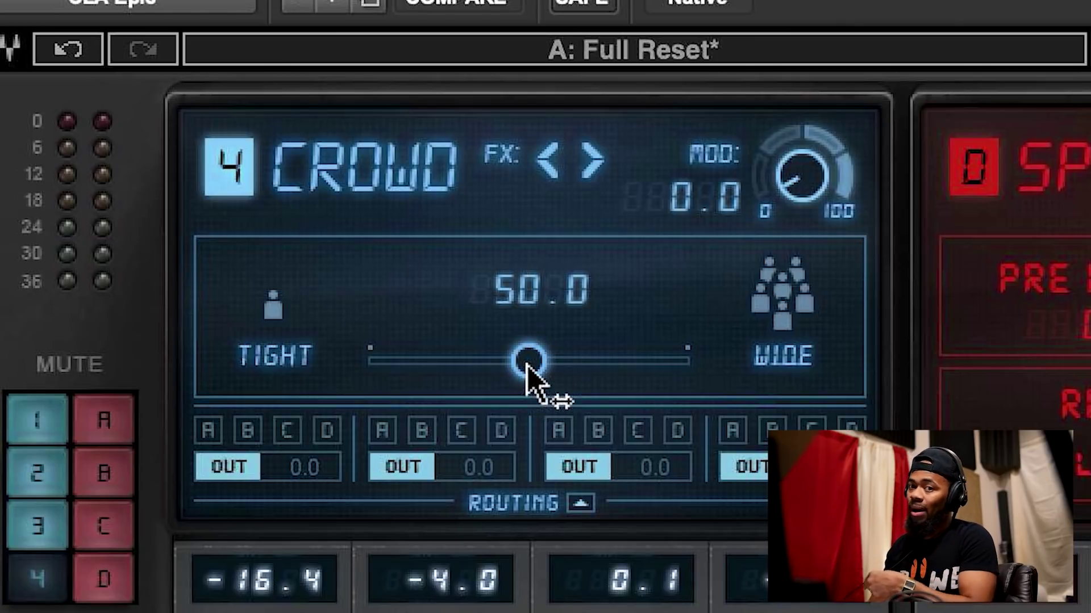
Audition the Crowd delay's width at 0.0 and 100.0, and return it to 50.0.
{"action": "left_click_drag", "start_coordinate": [527, 361], "coordinate": [370, 360]}
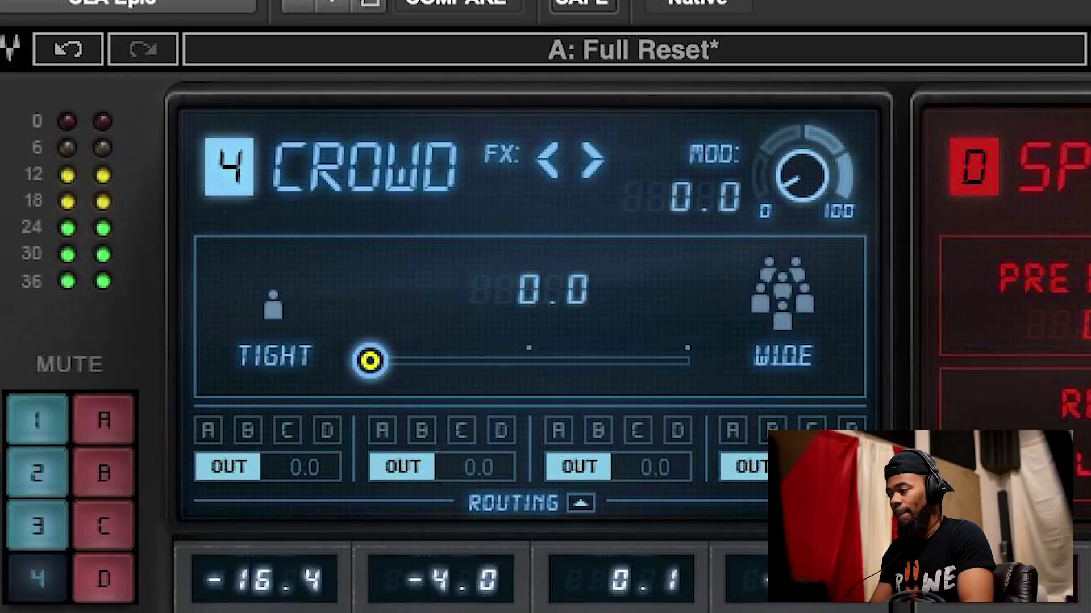
{"action": "left_click_drag", "start_coordinate": [370, 361], "coordinate": [688, 360]}
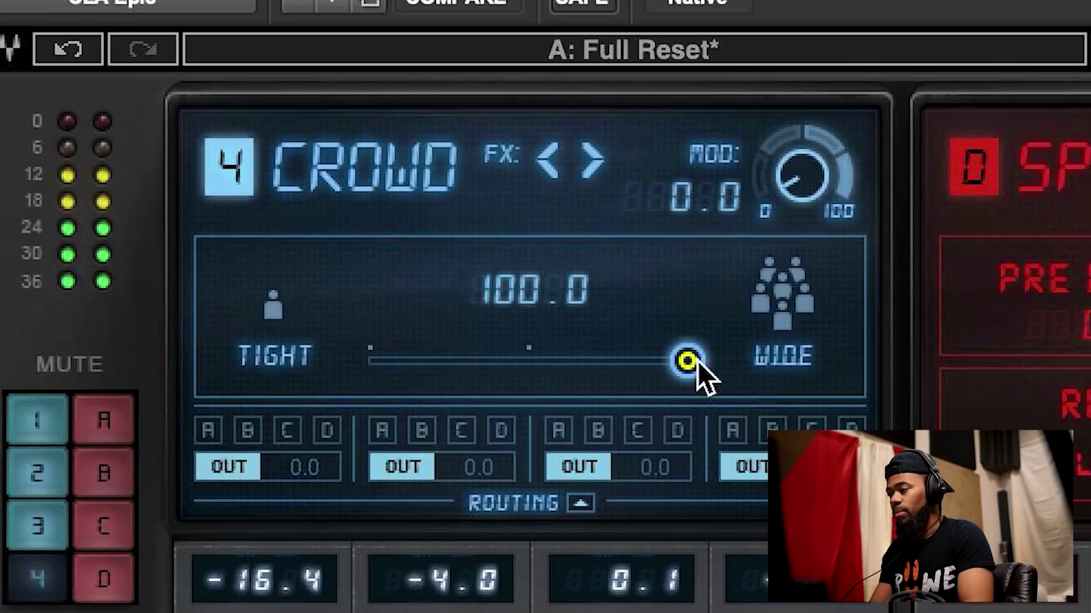
{"action": "left_click_drag", "start_coordinate": [688, 361], "coordinate": [528, 361]}
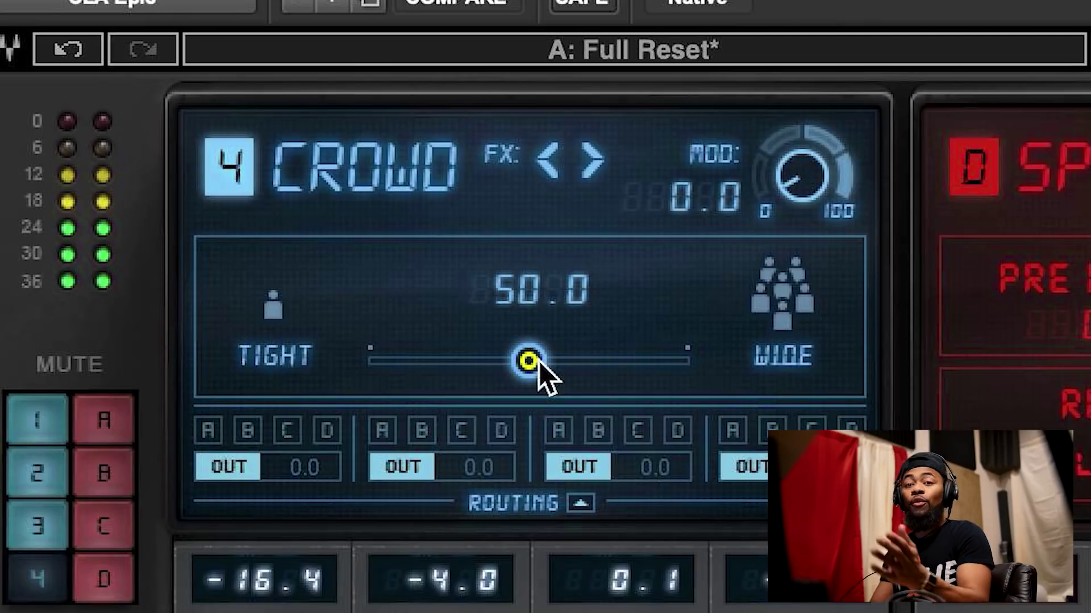
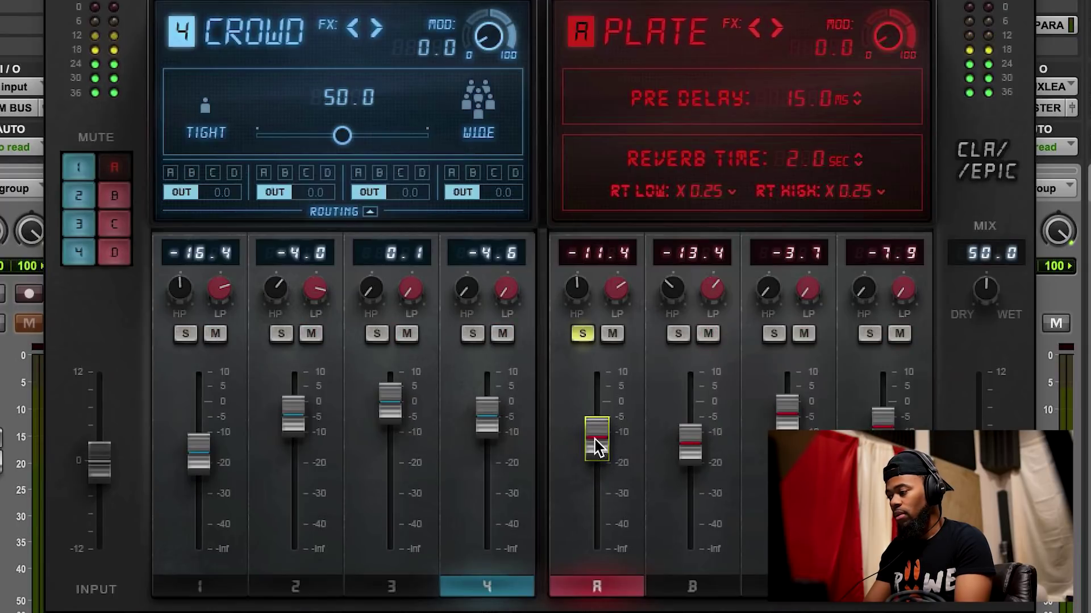
Set the soloed Plate reverb to about -10.8 dB and switch the solo to the Room reverb.
{"action": "left_click_drag", "start_coordinate": [596, 439], "coordinate": [597, 438]}
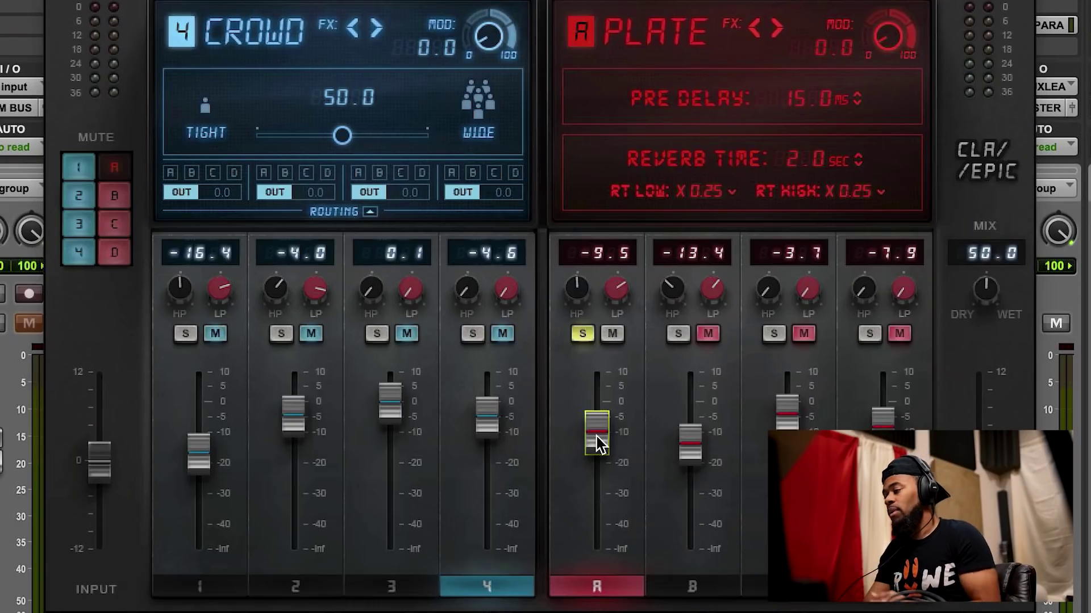
{"action": "left_click_drag", "start_coordinate": [597, 436], "coordinate": [597, 441]}
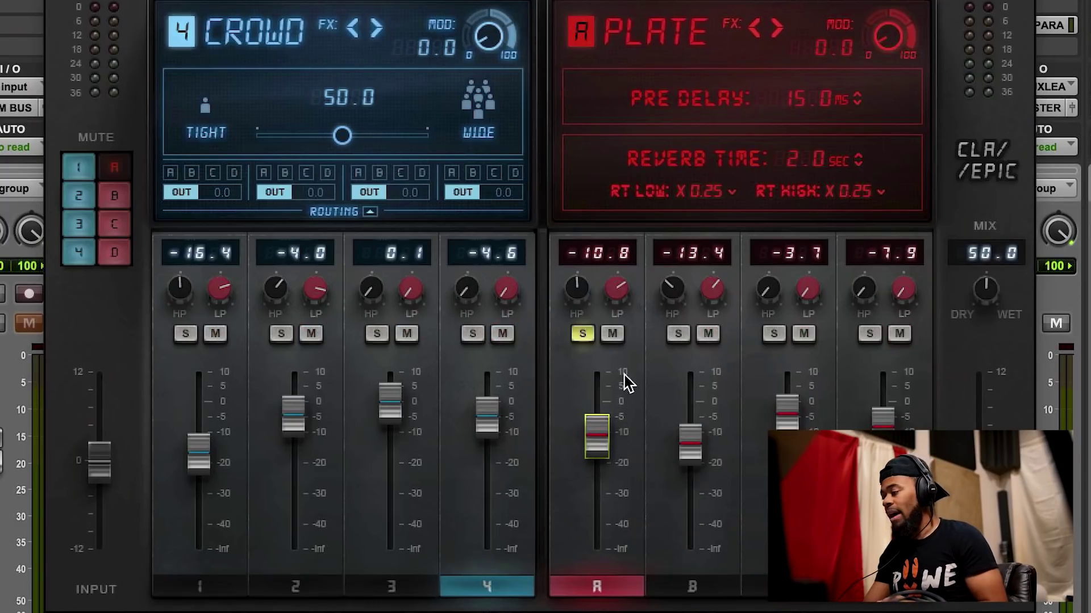
{"action": "left_click", "coordinate": [677, 334]}
{"action": "left_click", "coordinate": [589, 337]}
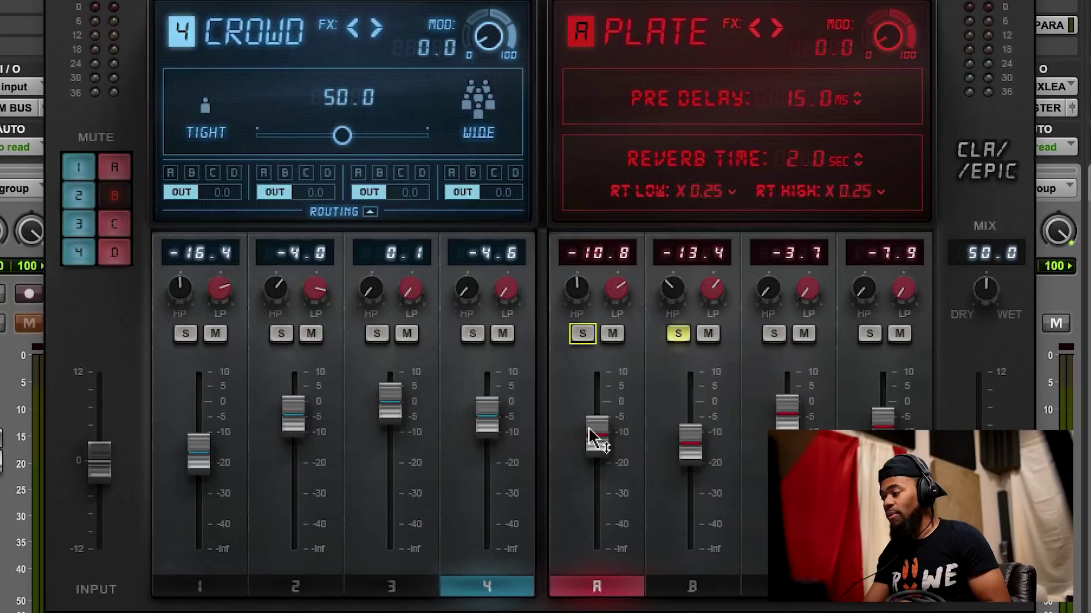
Set the Room reverb to about -8.2 dB, soloing the Plate reverb alongside it to judge the blend.
{"action": "left_click", "coordinate": [676, 588]}
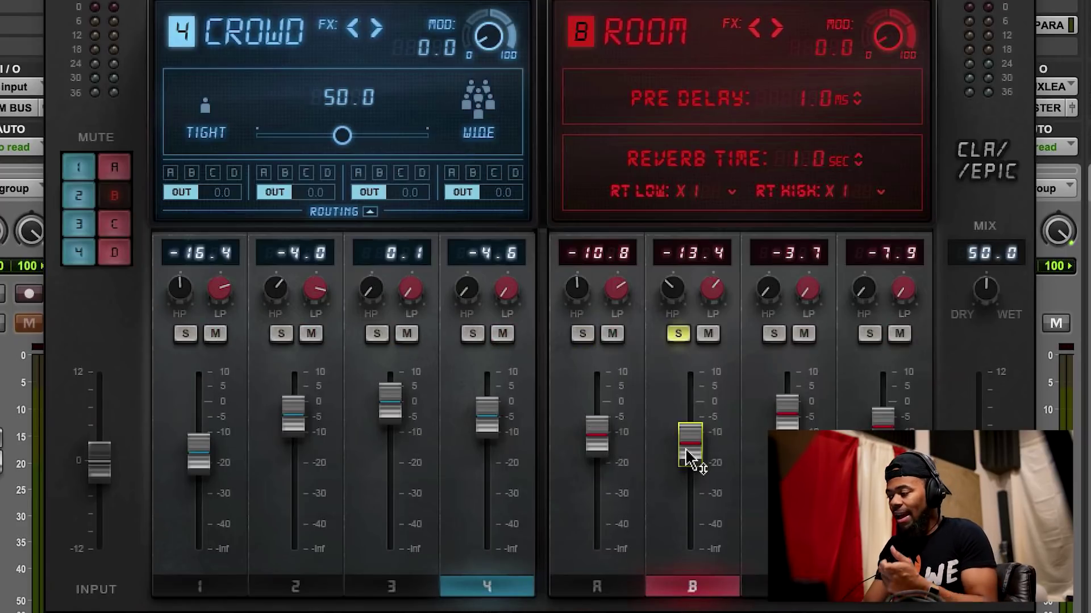
{"action": "left_click_drag", "start_coordinate": [690, 445], "coordinate": [690, 421]}
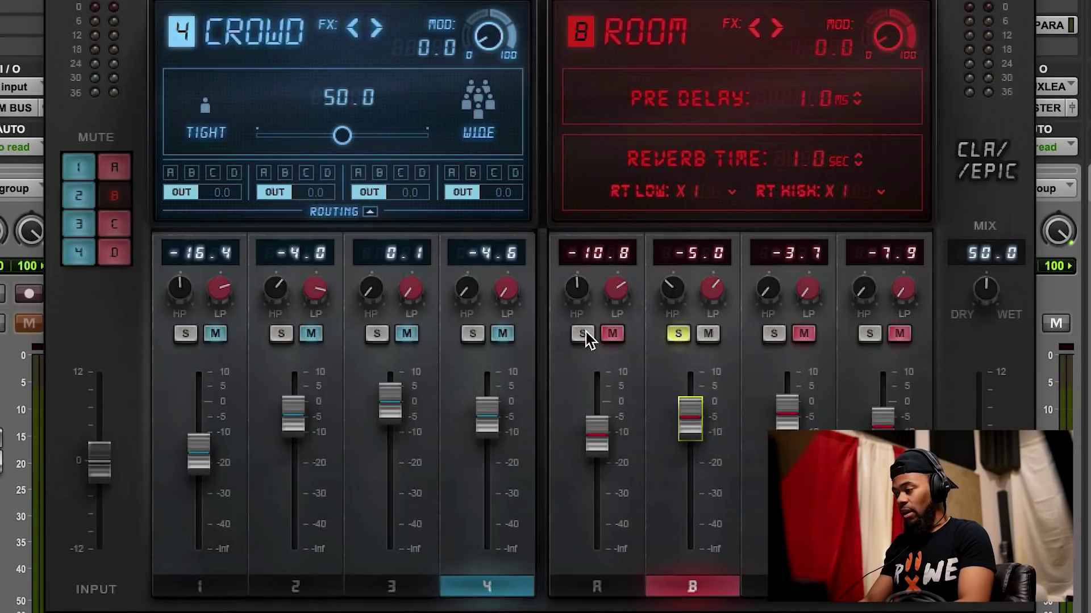
{"action": "left_click", "coordinate": [583, 334]}
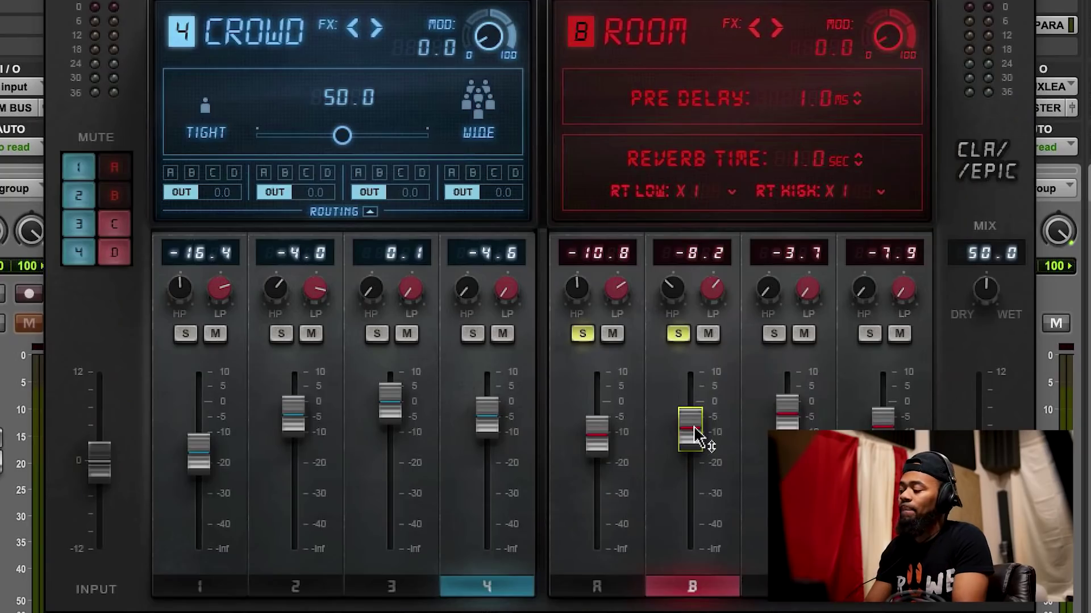
Pull the Hall reverb's level down to silence and leave it as the only soloed effect.
{"action": "left_click", "coordinate": [757, 589]}
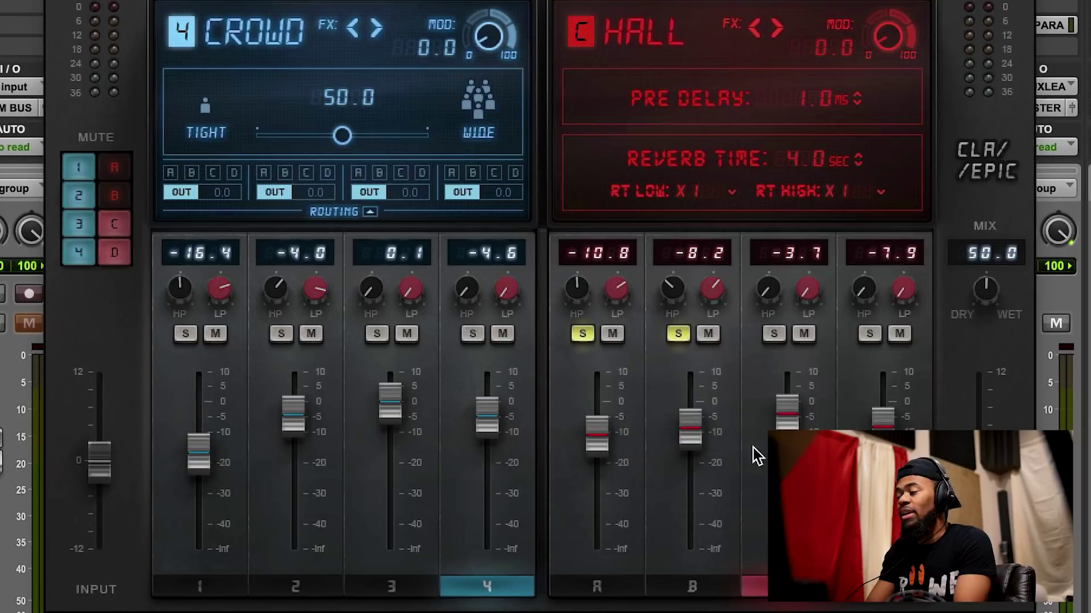
{"action": "left_click_drag", "start_coordinate": [787, 416], "coordinate": [787, 548]}
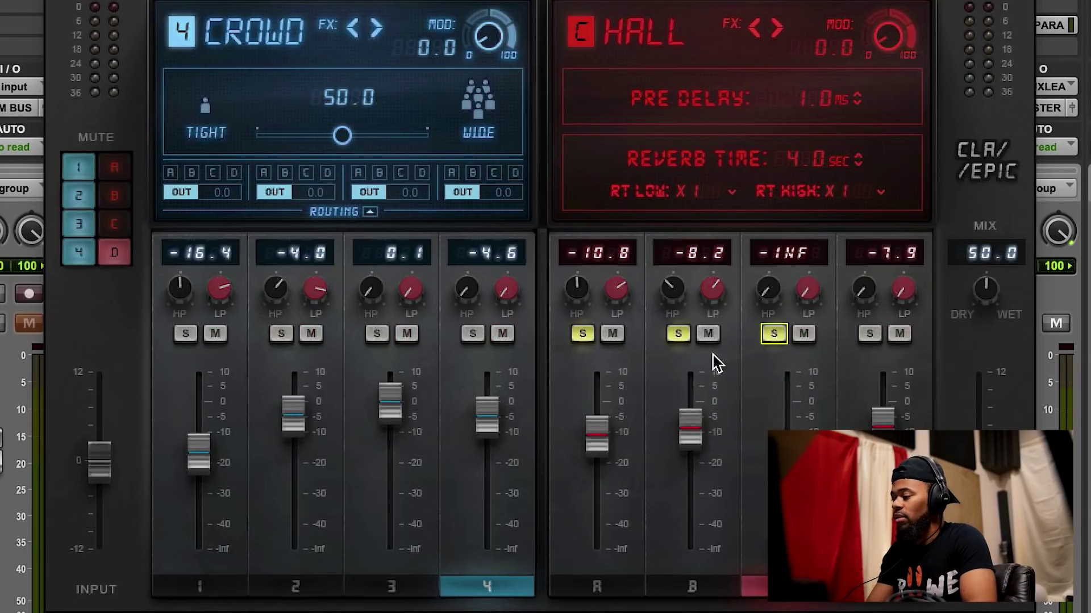
{"action": "left_click", "coordinate": [682, 336]}
{"action": "left_click", "coordinate": [582, 336]}
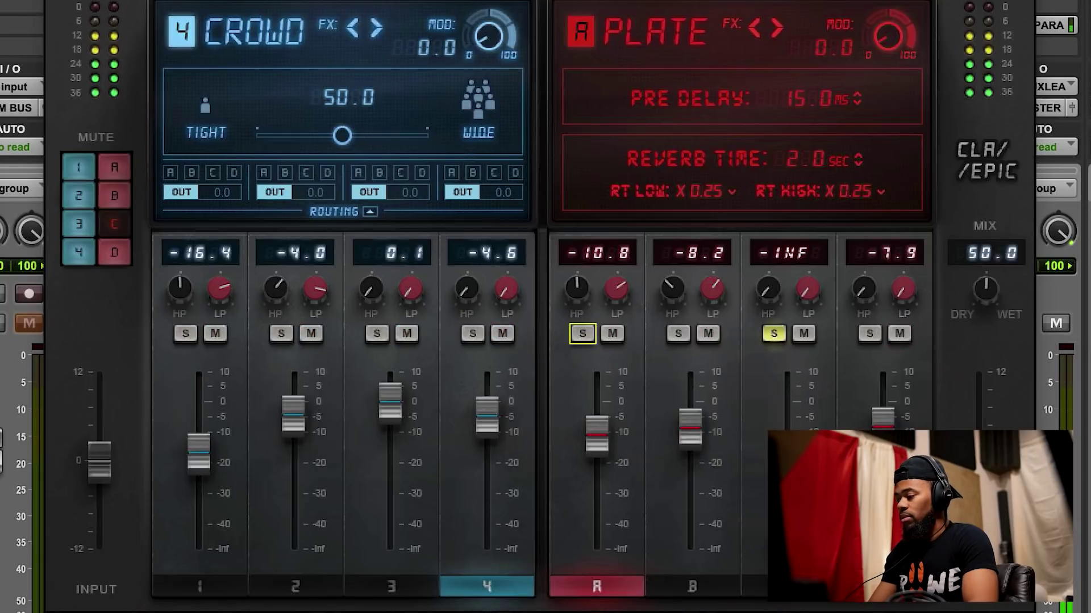
Raise the soloed Hall reverb's level to about -4.4 dB and set its reverb time to 3.2 seconds.
{"action": "left_click_drag", "start_coordinate": [787, 548], "coordinate": [788, 534]}
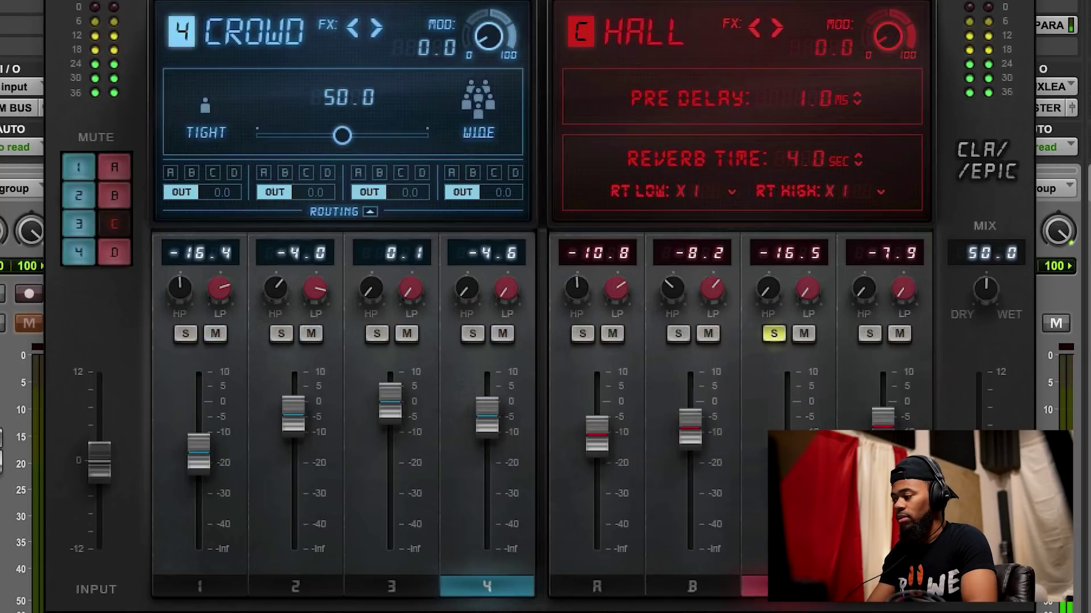
{"action": "left_click_drag", "start_coordinate": [787, 446], "coordinate": [788, 431]}
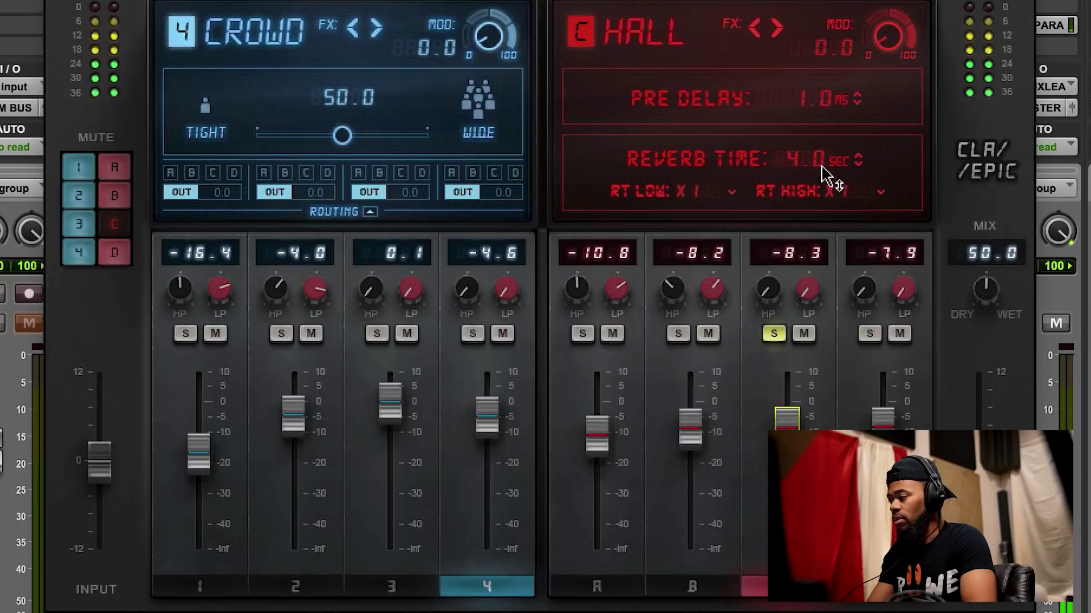
{"action": "type", "text": "3.2"}
{"action": "key", "text": "Return"}
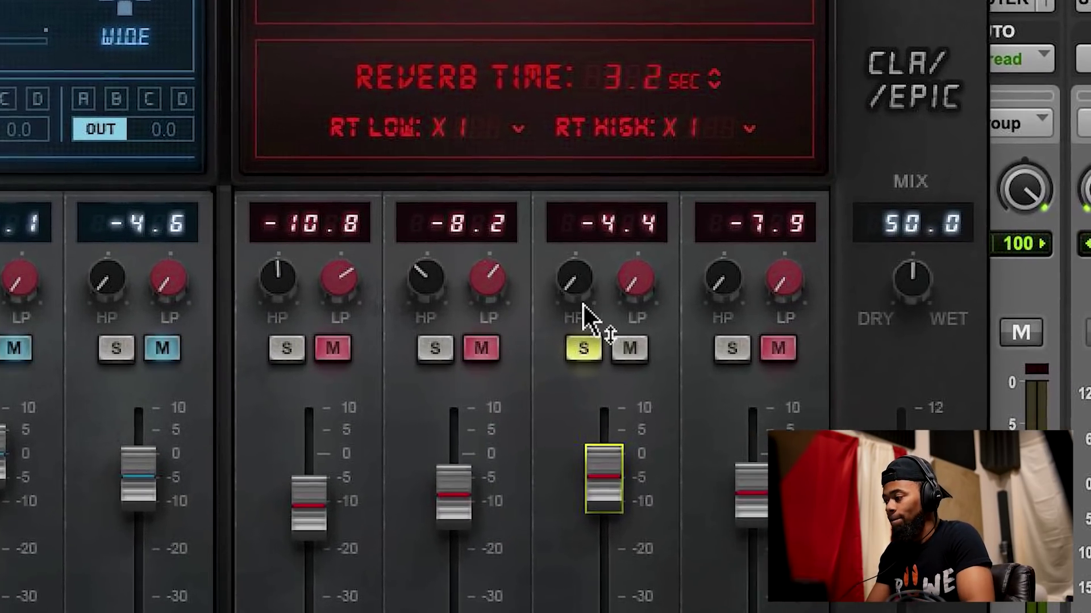
Filter the Hall reverb with a high-pass at about 203 Hz and a low-pass, checking the result against a brief mute.
{"action": "left_click_drag", "start_coordinate": [684, 287], "coordinate": [685, 279]}
{"action": "left_click_drag", "start_coordinate": [552, 276], "coordinate": [551, 272]}
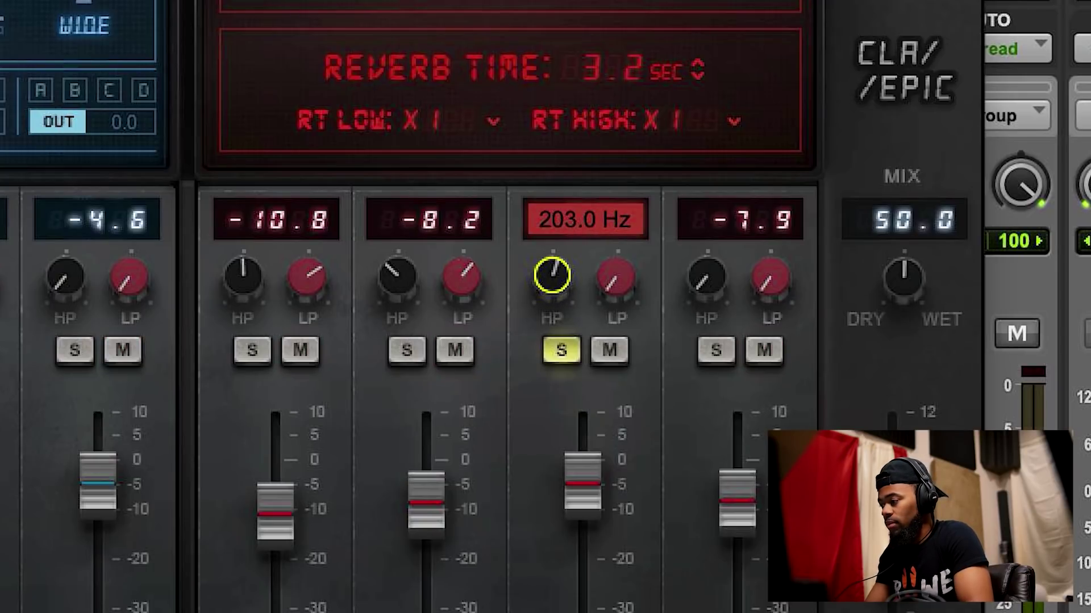
{"action": "mouse_move", "coordinate": [617, 276]}
{"action": "left_mouse_down"}
{"action": "mouse_move", "coordinate": [617, 286]}
{"action": "mouse_move", "coordinate": [617, 277]}
{"action": "left_mouse_up"}
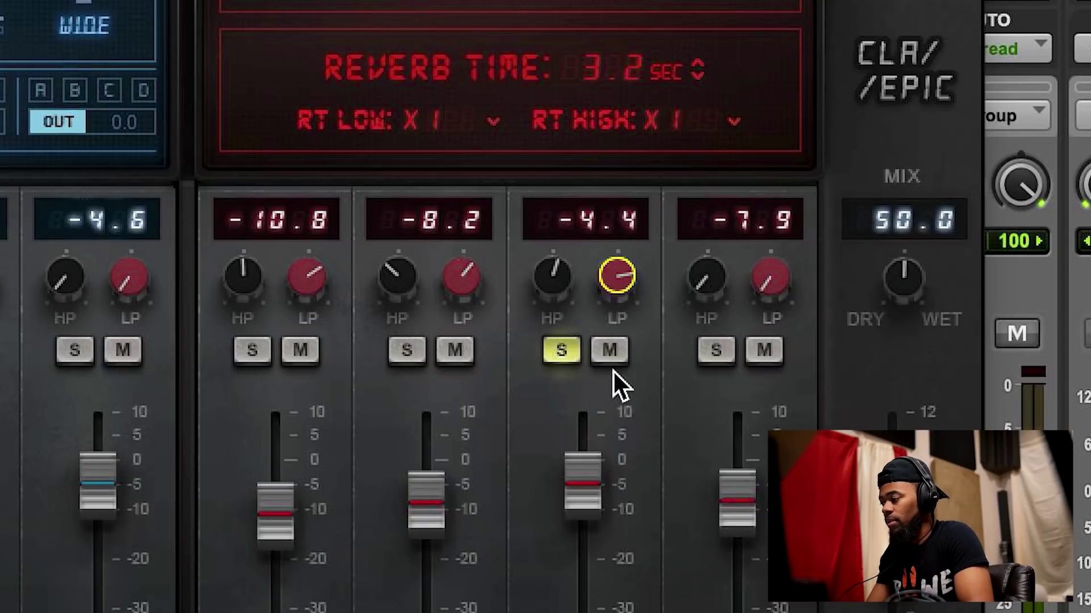
{"action": "left_click", "coordinate": [609, 350]}
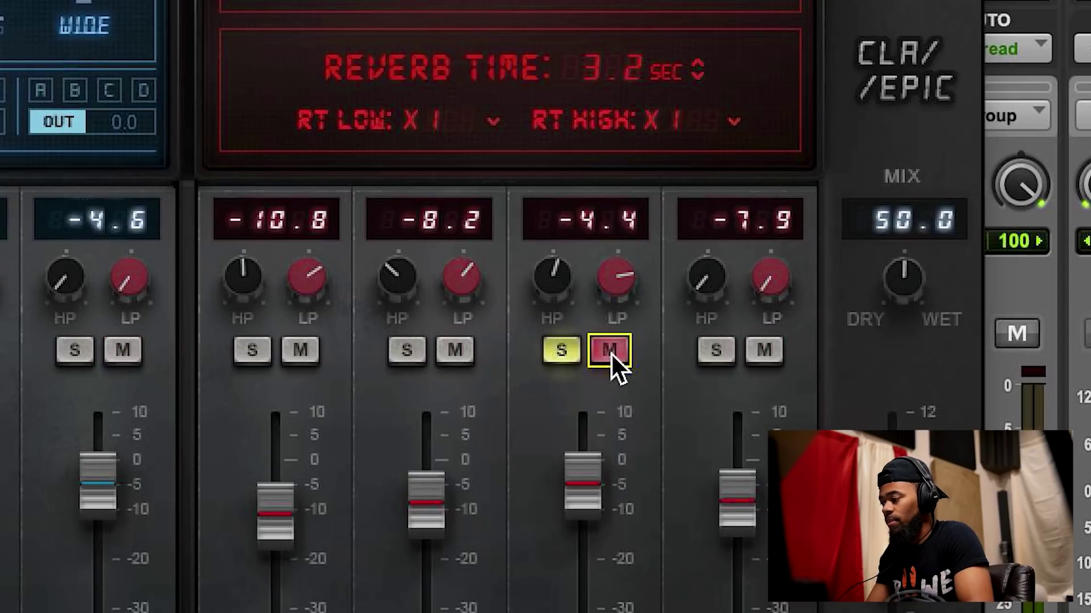
{"action": "left_click", "coordinate": [609, 350]}
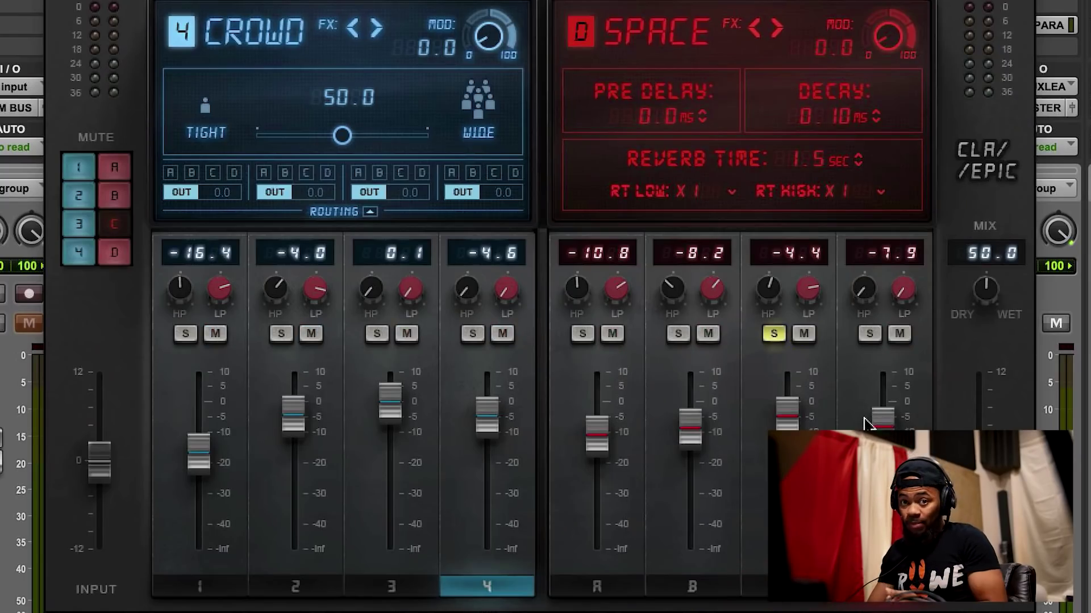
Switch the solo from Hall to the Space reverb, set it to about -4.5 dB and apply its low-pass and high-pass filters.
{"action": "left_click", "coordinate": [773, 333]}
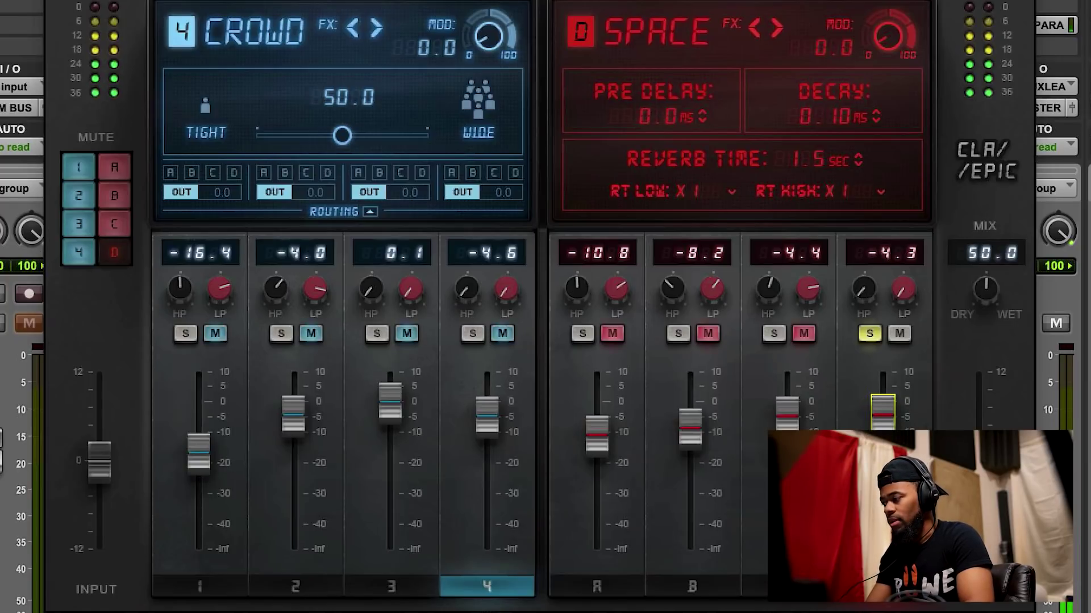
{"action": "mouse_move", "coordinate": [903, 287]}
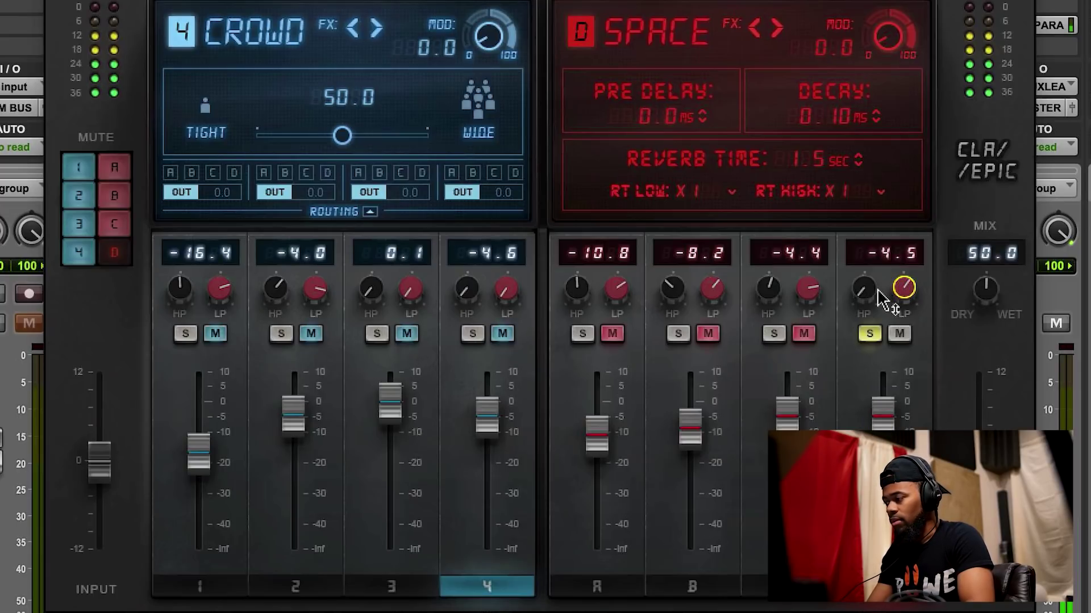
{"action": "left_click_drag", "start_coordinate": [864, 288], "coordinate": [864, 283]}
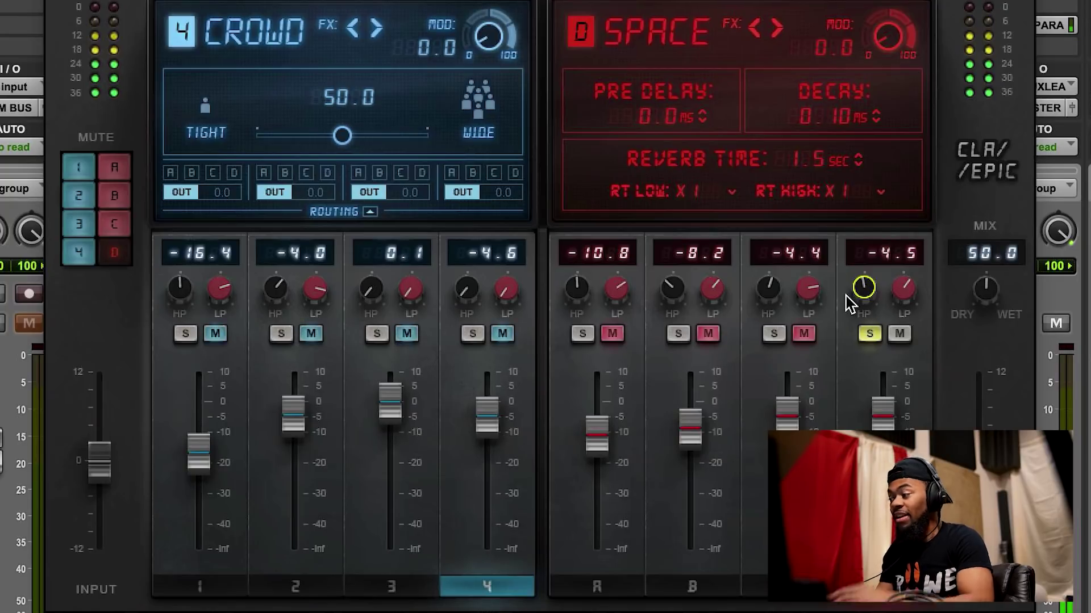